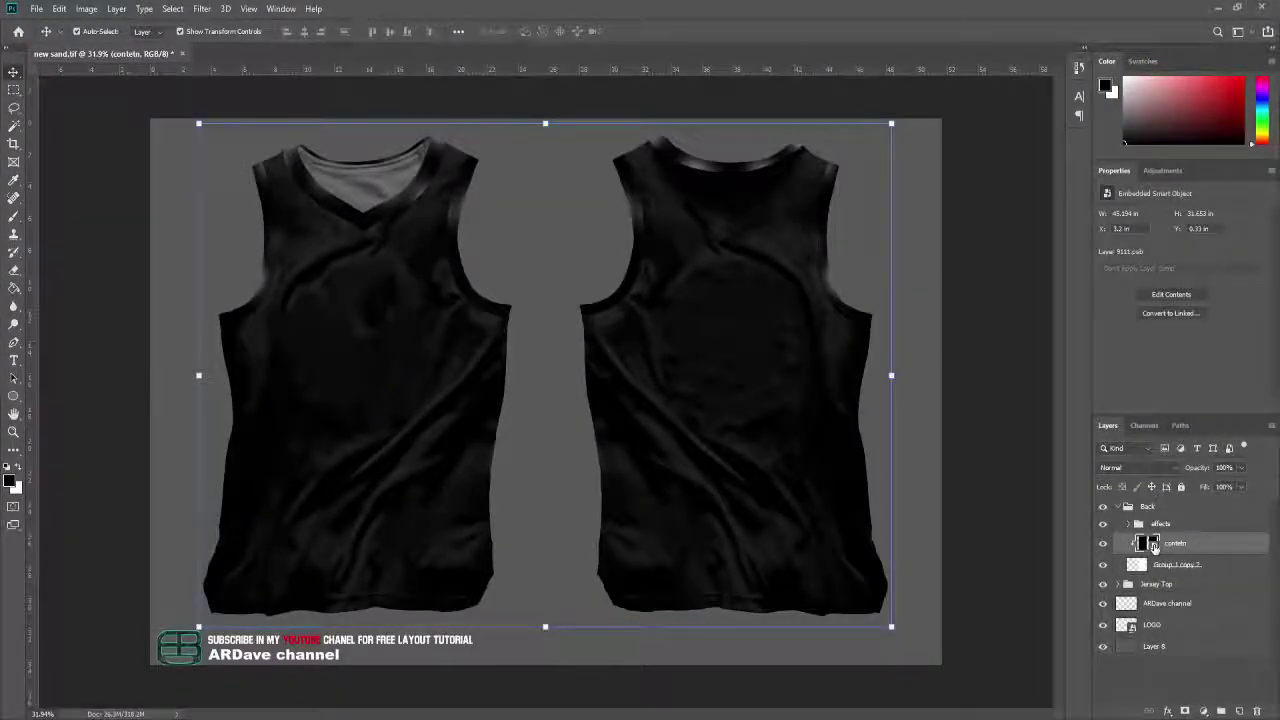
# Open the conteto smart object's contents, paste the gold texture scaled to the front panel's width, and place it beneath Layer 1 copy.
pyautogui.doubleClick(1153, 543)
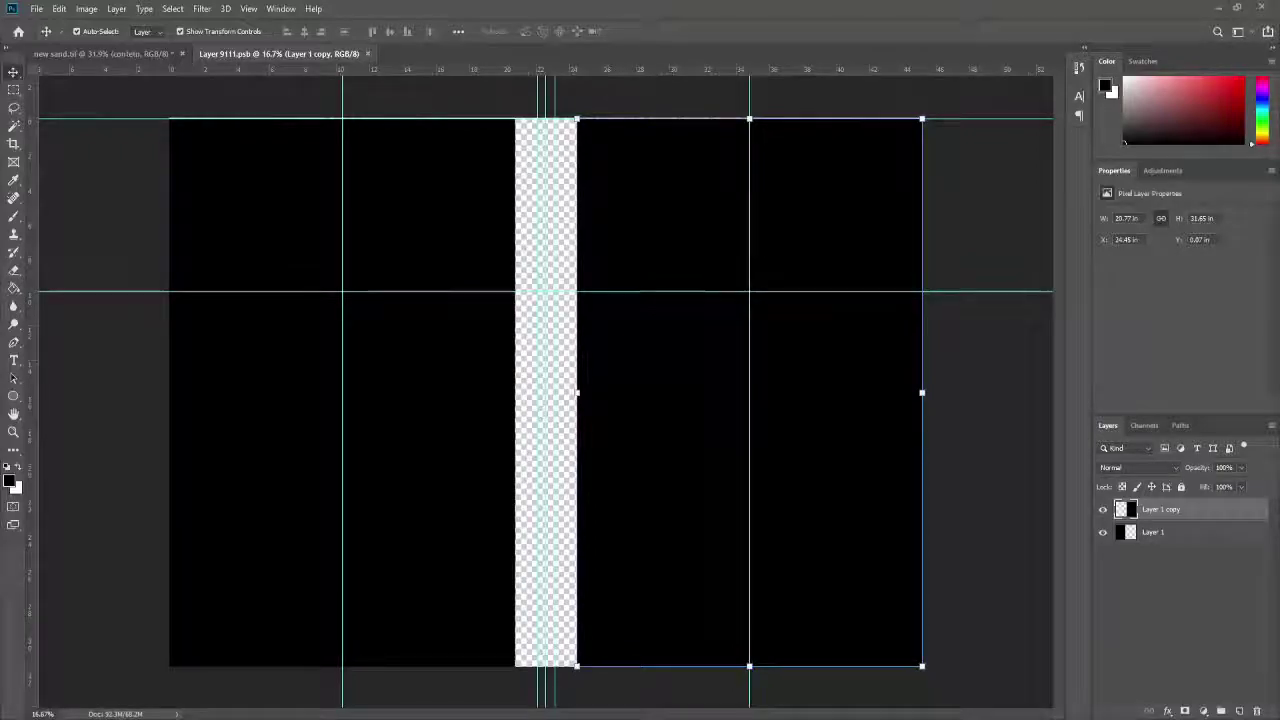
pyautogui.click(536, 528)
pyautogui.hotkey('ctrl', 'v')
pyautogui.moveTo(483, 405); pyautogui.dragTo(250, 245)
pyautogui.moveTo(457, 354); pyautogui.dragTo(517, 392)
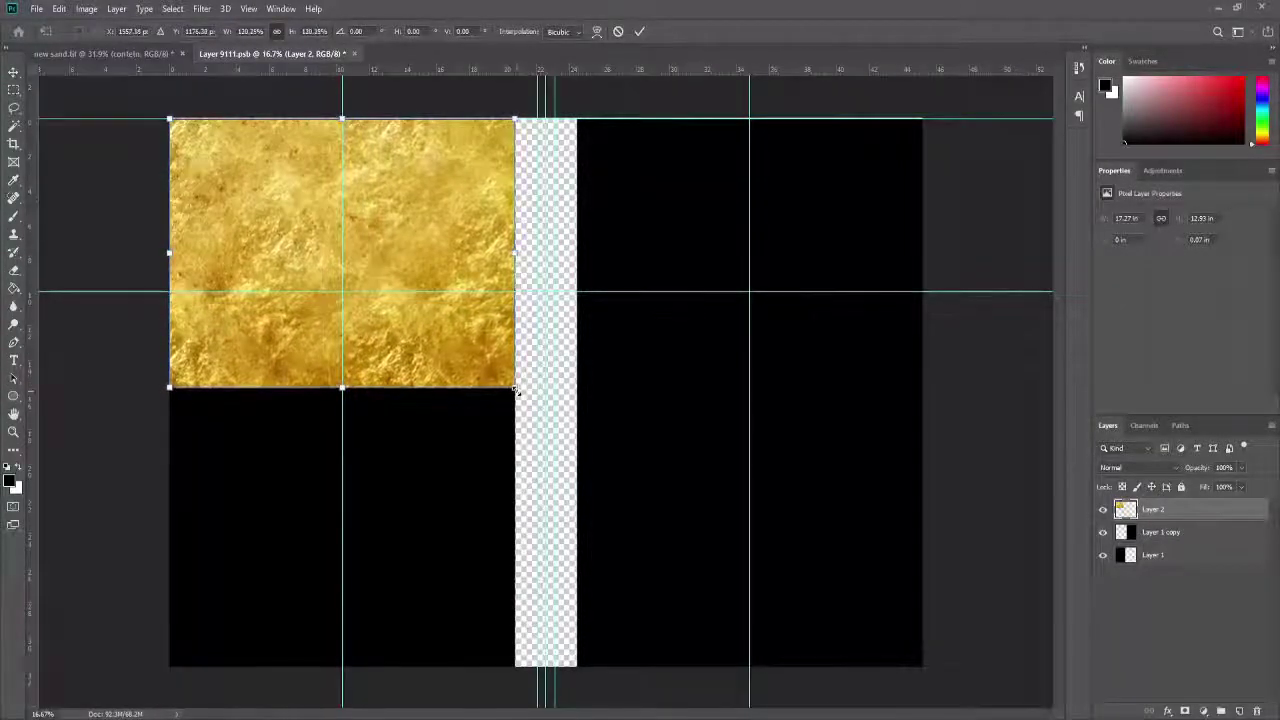
pyautogui.press('Return')
pyautogui.moveTo(1213, 535); pyautogui.dragTo(1213, 540)
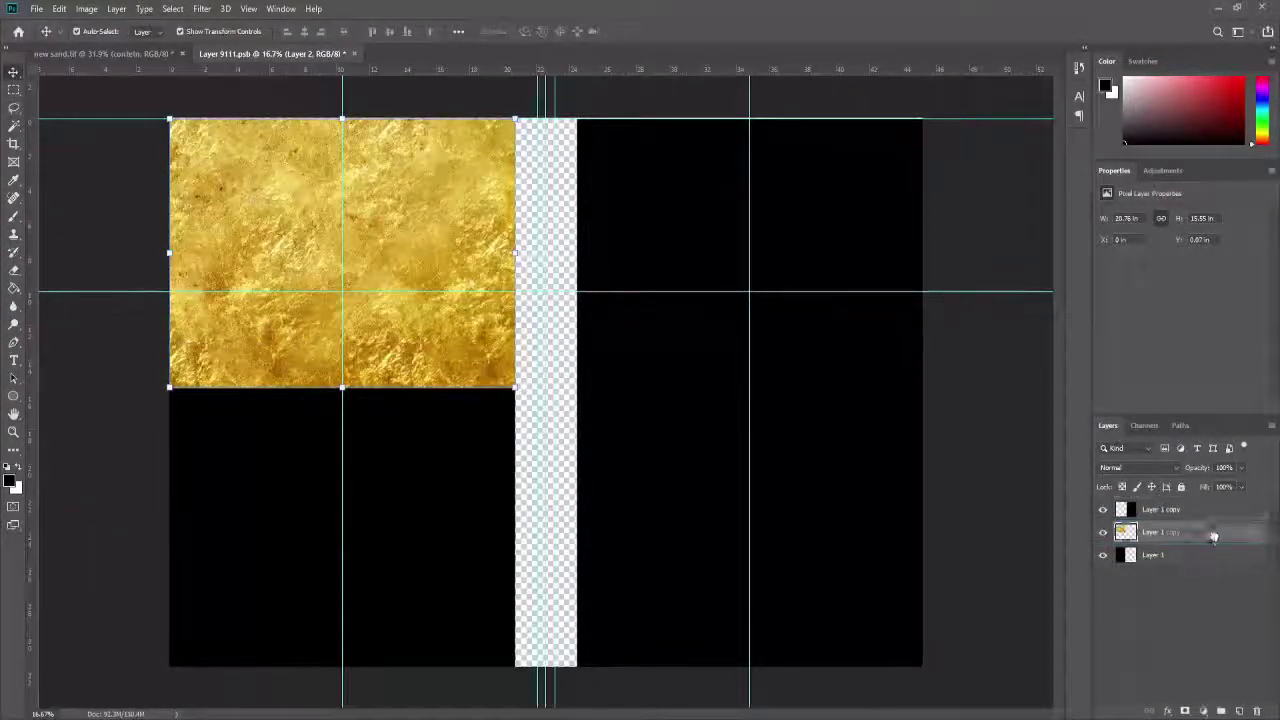
# Duplicate the gold texture, flip the copy vertically directly below the original, and merge the two layers.
pyautogui.hotkey('ctrl', 'j')
pyautogui.hotkey('ctrl', 't')
pyautogui.click(535, 510)
pyautogui.moveTo(431, 217); pyautogui.dragTo(433, 481)
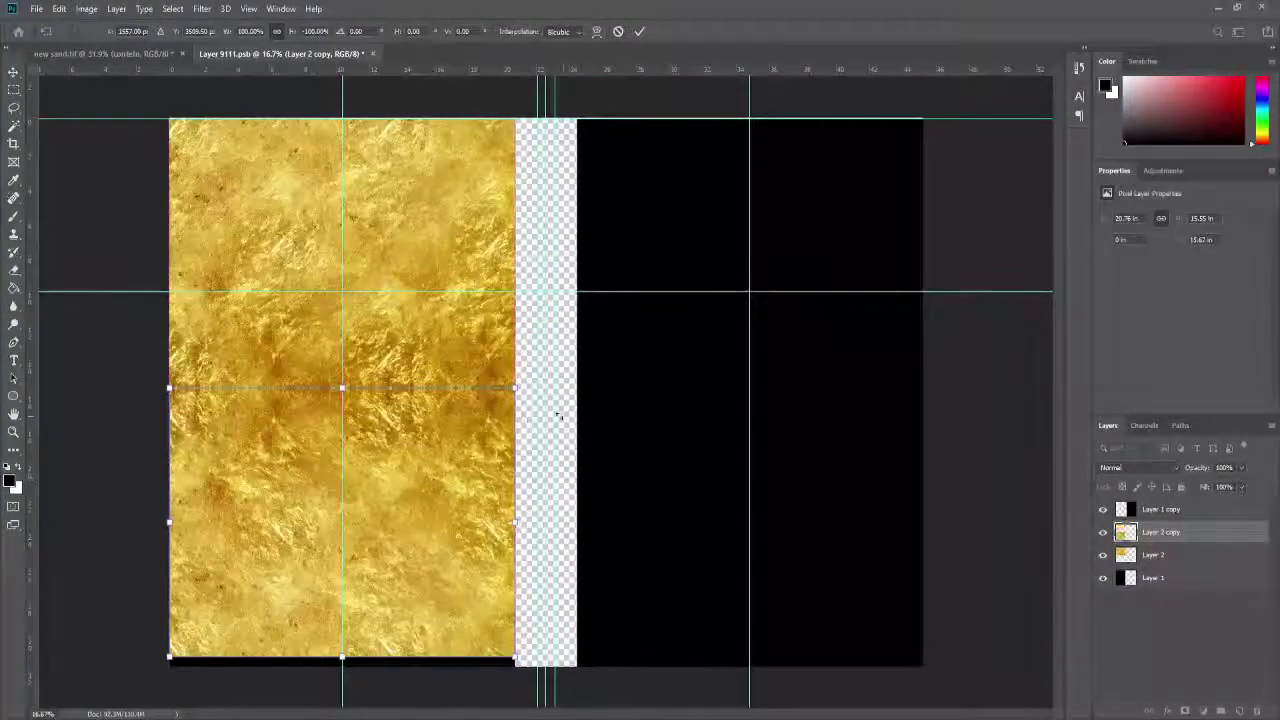
pyautogui.press('Return')
pyautogui.hotkey('ctrl', 'e')
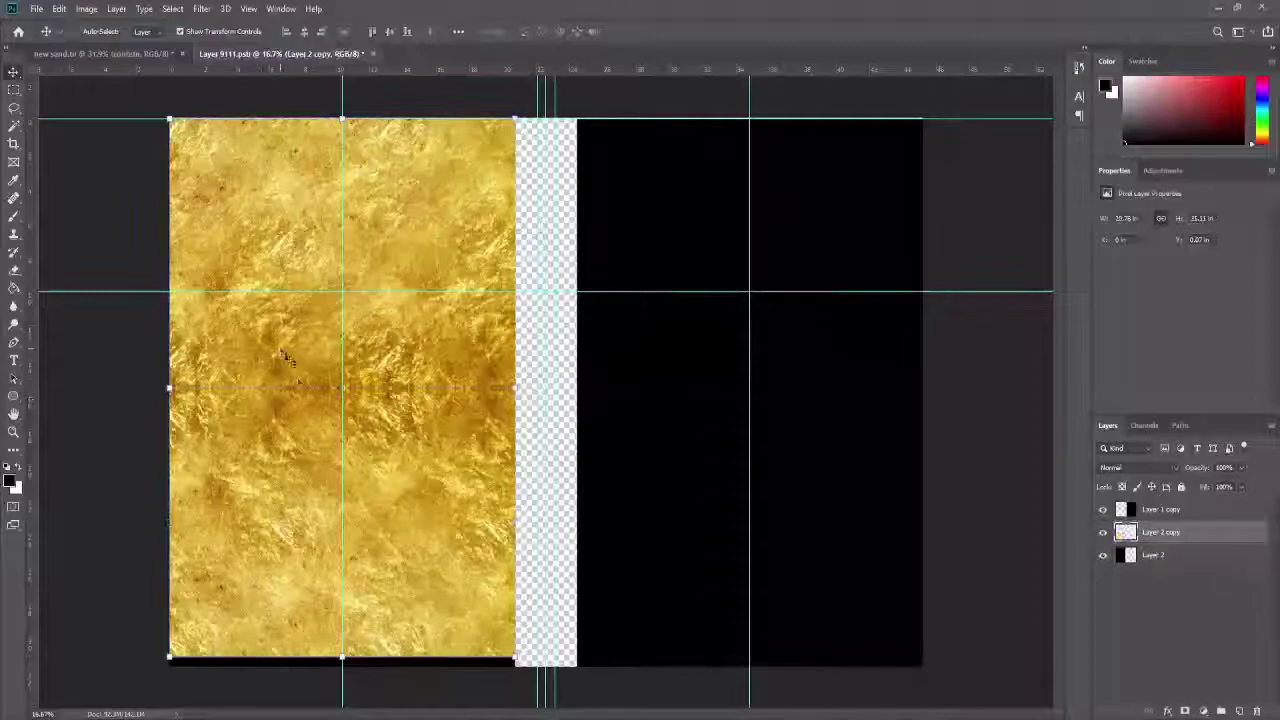
# Stretch the merged gold texture down to the lower edge of the front panel.
pyautogui.moveTo(342, 657); pyautogui.dragTo(342, 667)
pyautogui.press('Return')
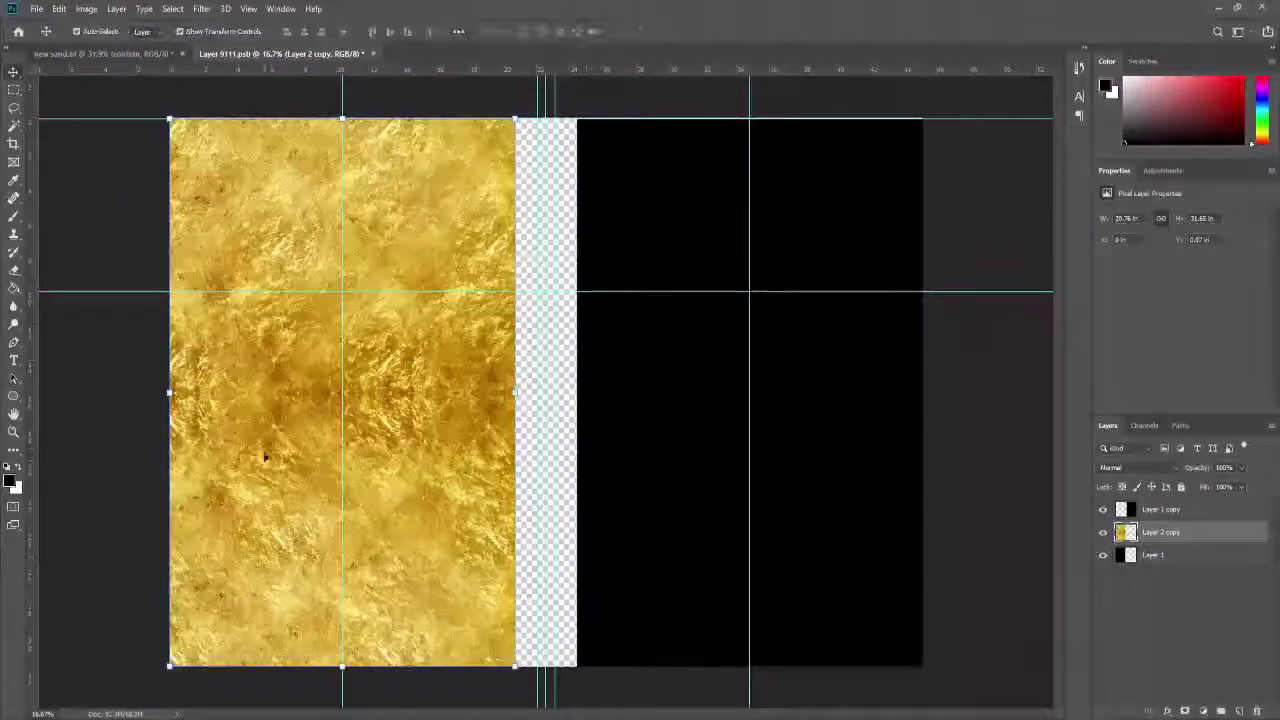
pyautogui.click(106, 437)
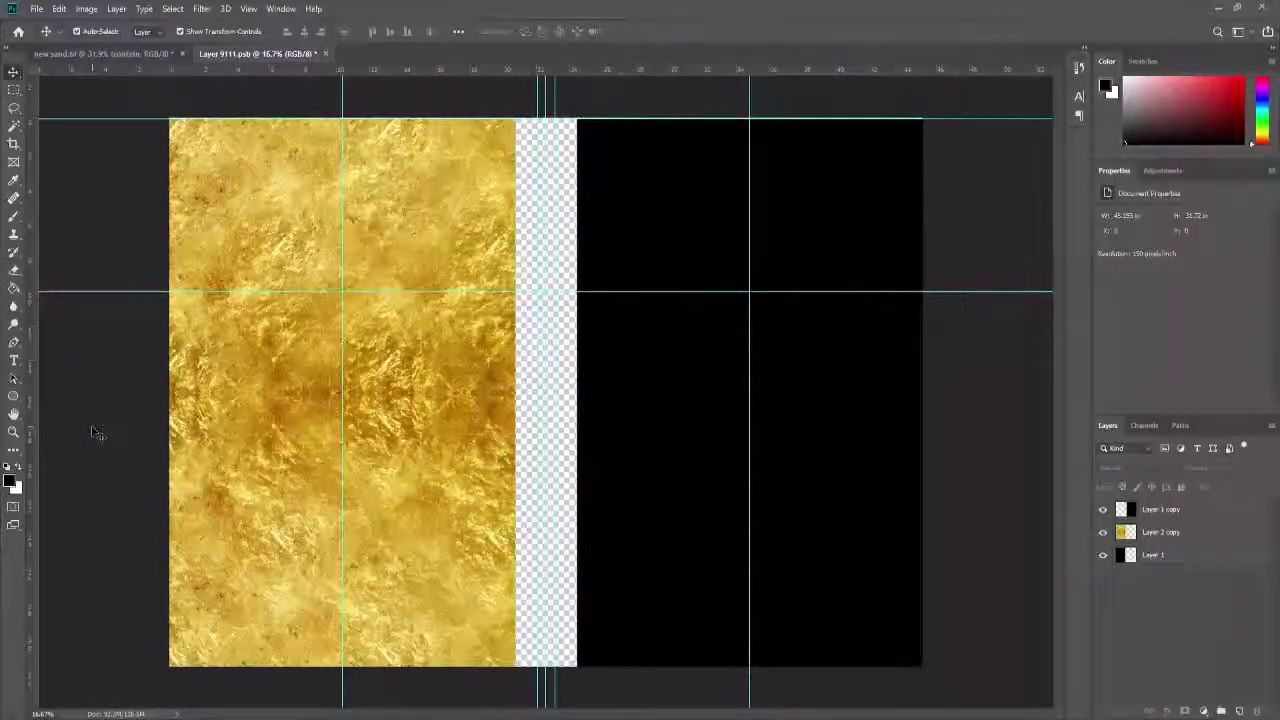
# Copy the gold texture onto the back panel and delete the two black base layers.
pyautogui.click(1135, 532)
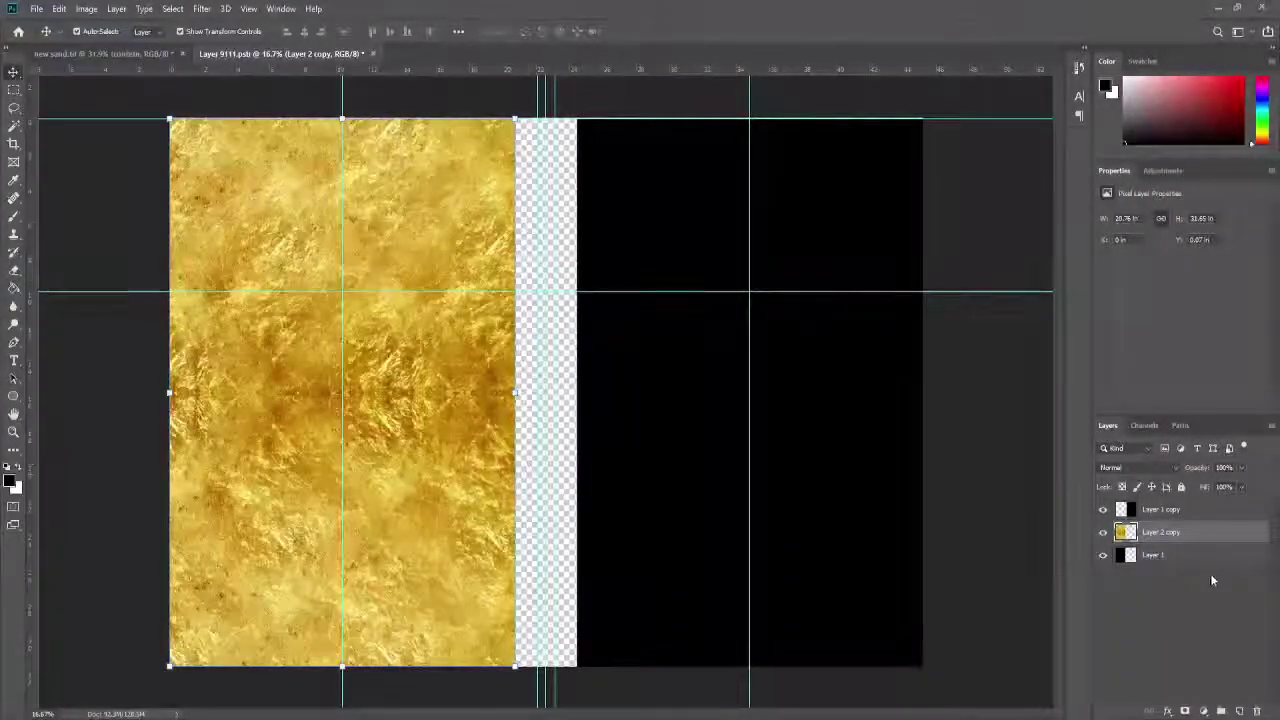
pyautogui.click(1166, 556)
pyautogui.press('Delete')
pyautogui.hotkey('ctrl', 'j')
pyautogui.moveTo(1152, 540); pyautogui.dragTo(1150, 502)
pyautogui.moveTo(450, 557); pyautogui.dragTo(842, 554)
pyautogui.click(985, 558)
pyautogui.click(1158, 534)
pyautogui.press('Delete')
pyautogui.click(1006, 521)
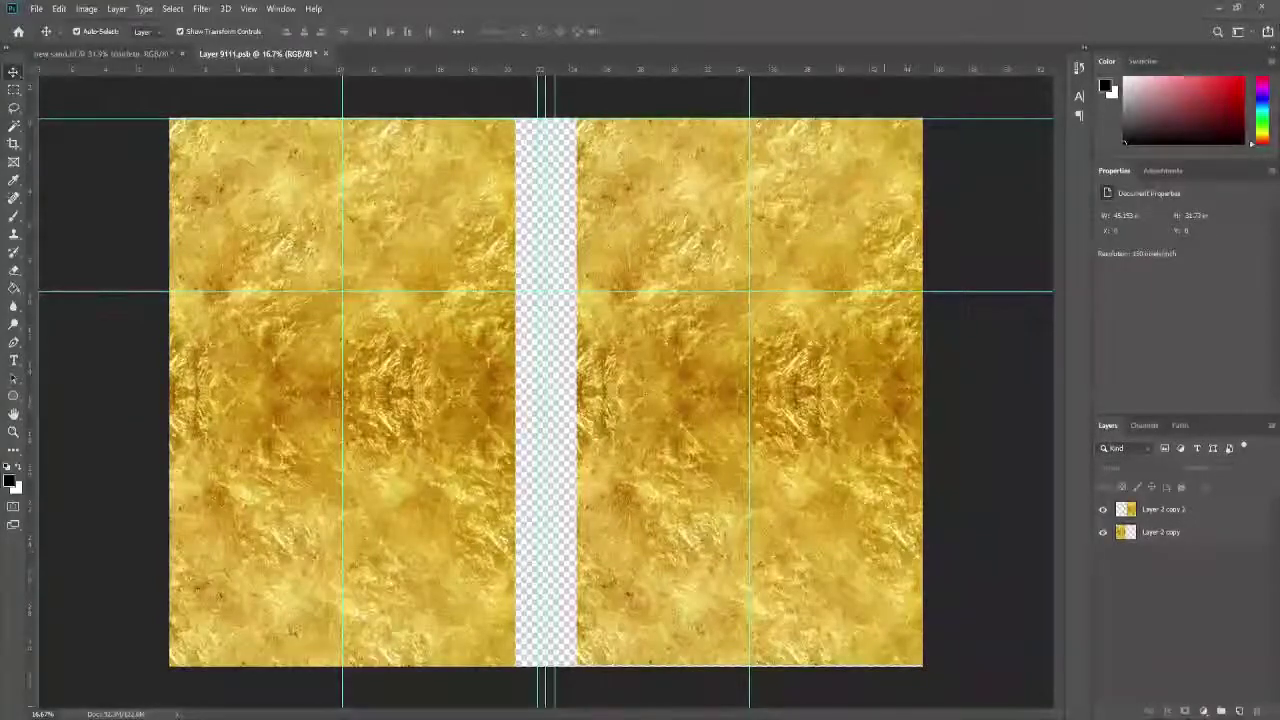
# Set the ruler origin at the front panel's top centre, raise the horizontal guide, and place vertical guides on either side of centre.
pyautogui.click(380, 358)
pyautogui.moveTo(84, 292); pyautogui.dragTo(84, 220)
pyautogui.click(106, 300)
pyautogui.moveTo(34, 71); pyautogui.dragTo(342, 119)
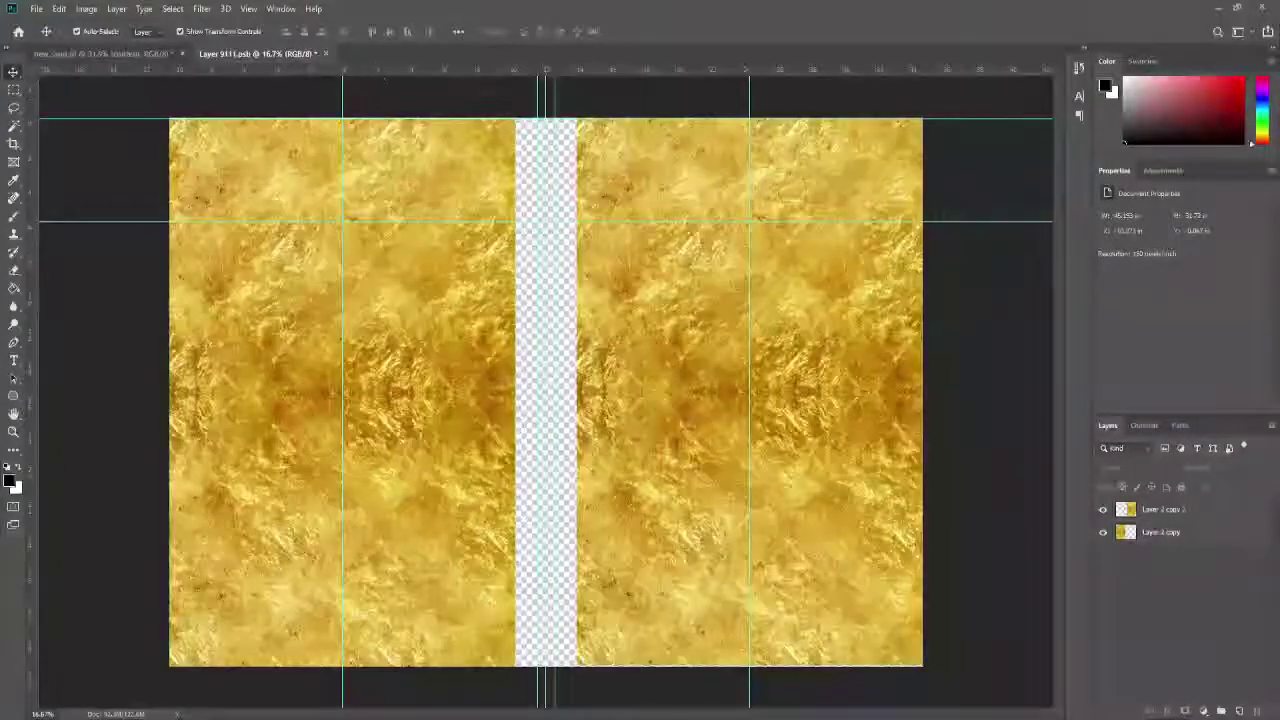
pyautogui.moveTo(33, 262); pyautogui.dragTo(391, 182)
pyautogui.moveTo(342, 92); pyautogui.dragTo(295, 93)
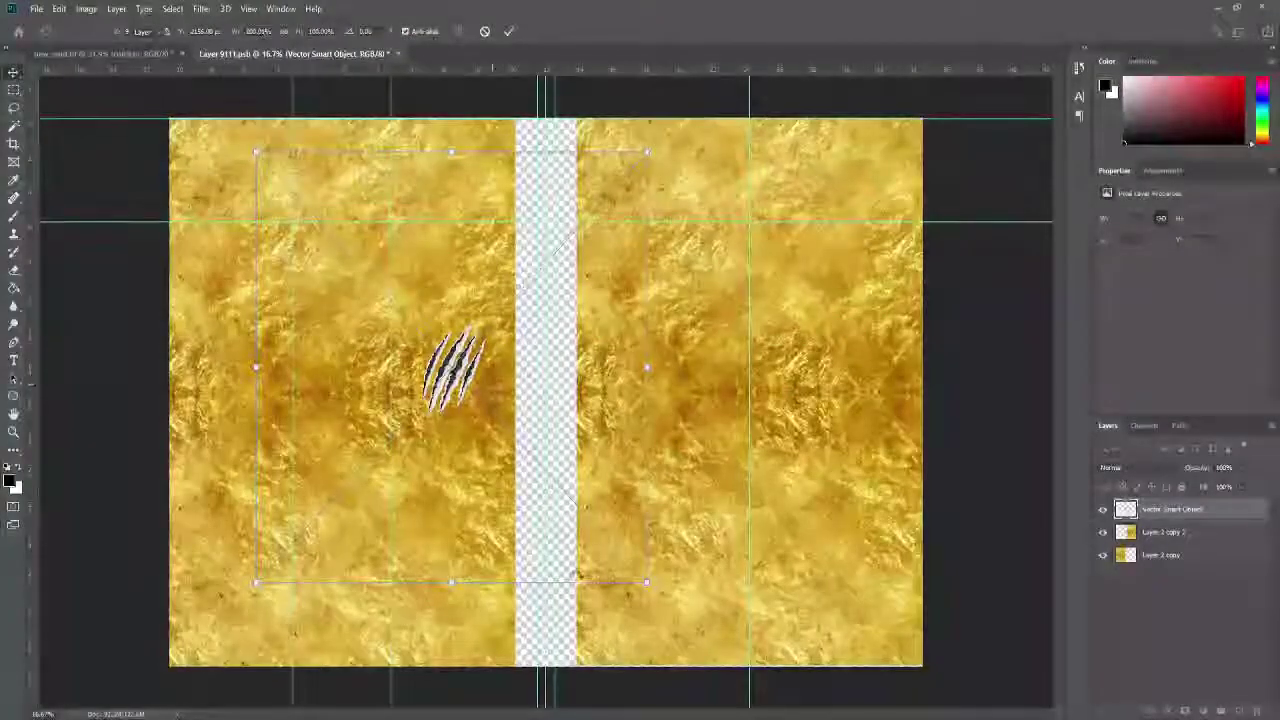
# Place the claw-scratch vector smart object on the front panel and enlarge it to span most of the panel.
pyautogui.press('Return')
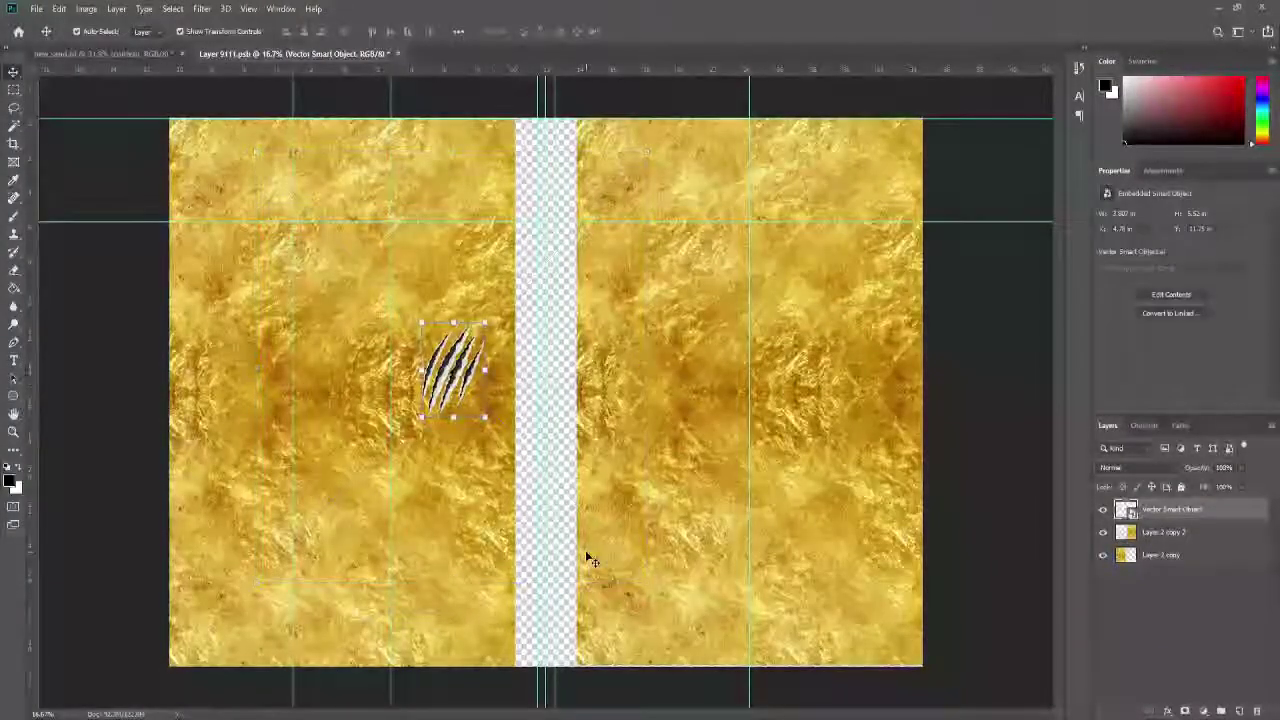
pyautogui.scroll(10, 452, 375)
pyautogui.scroll(-6, 490, 352)
pyautogui.scroll(-4, 488, 385)
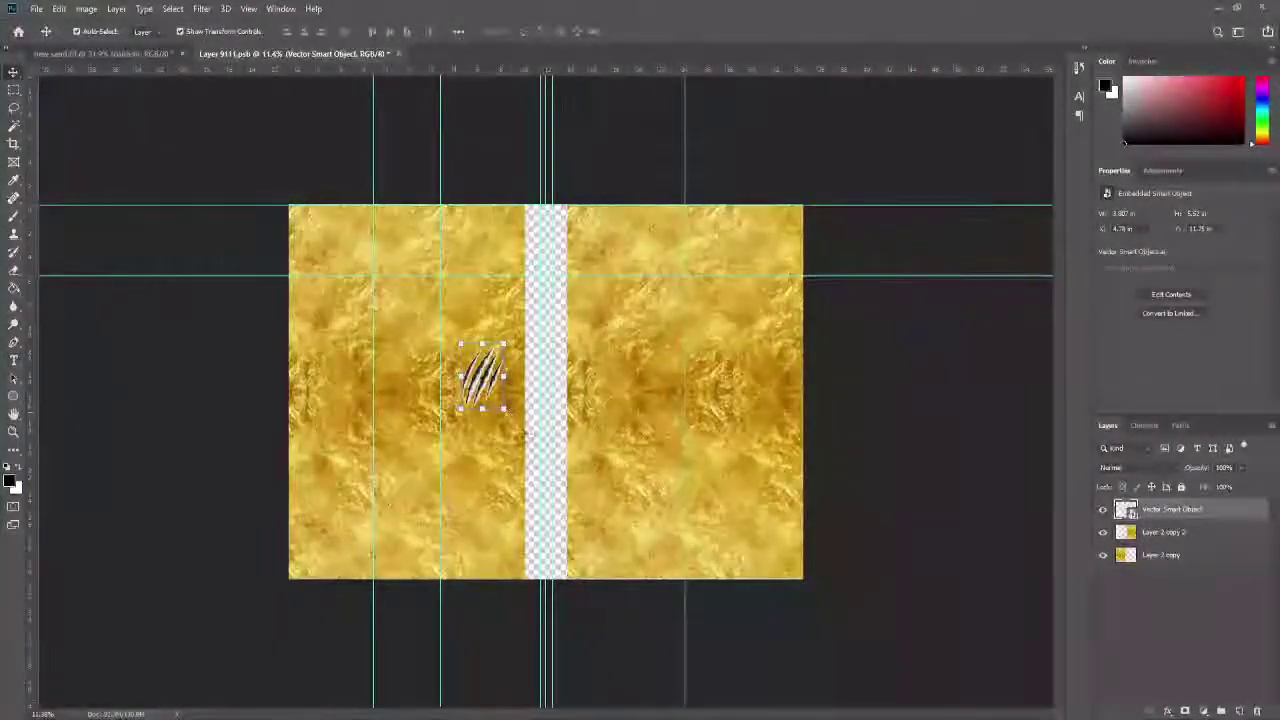
pyautogui.hotkey('ctrl', 't')
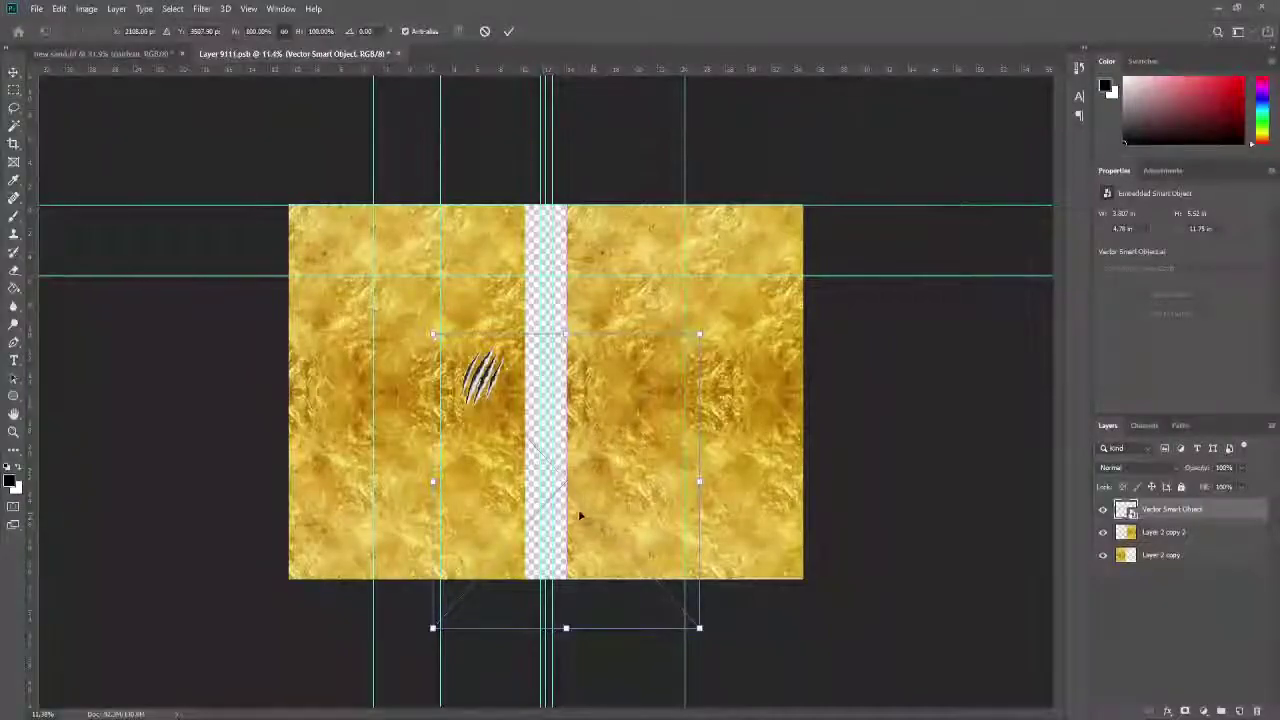
pyautogui.moveTo(432, 334); pyautogui.dragTo(255, 180)
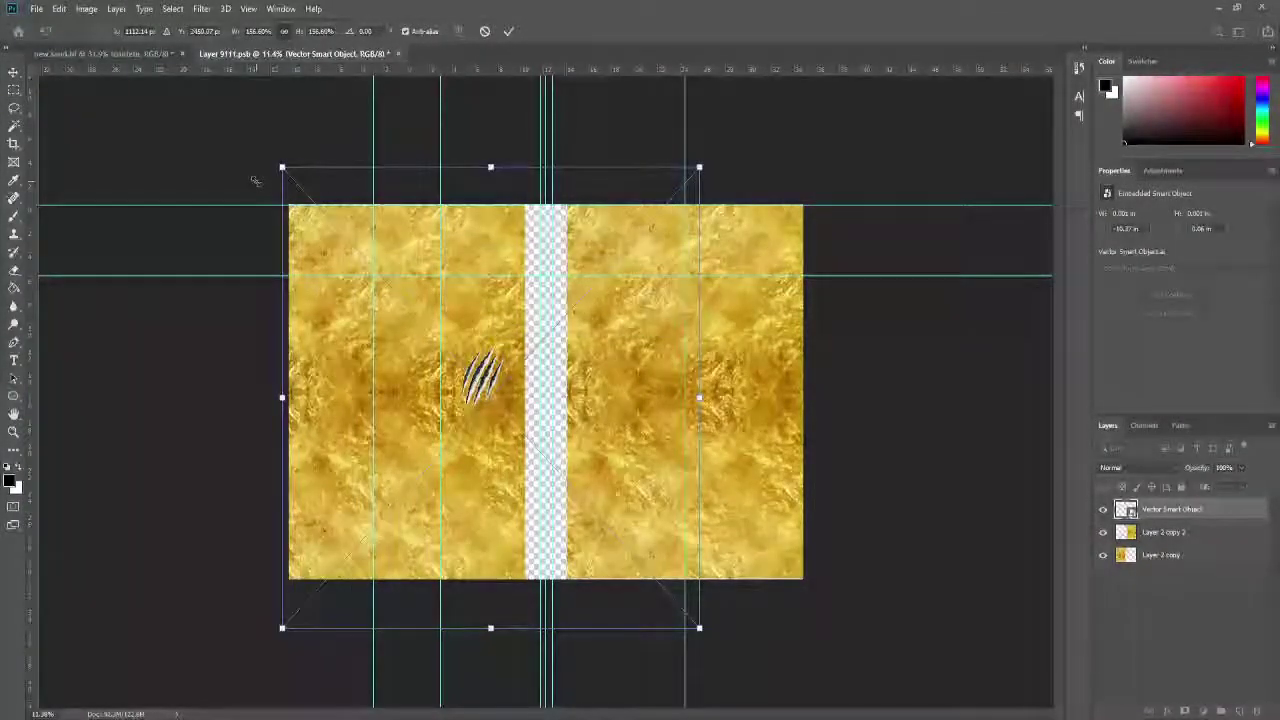
pyautogui.press('Return')
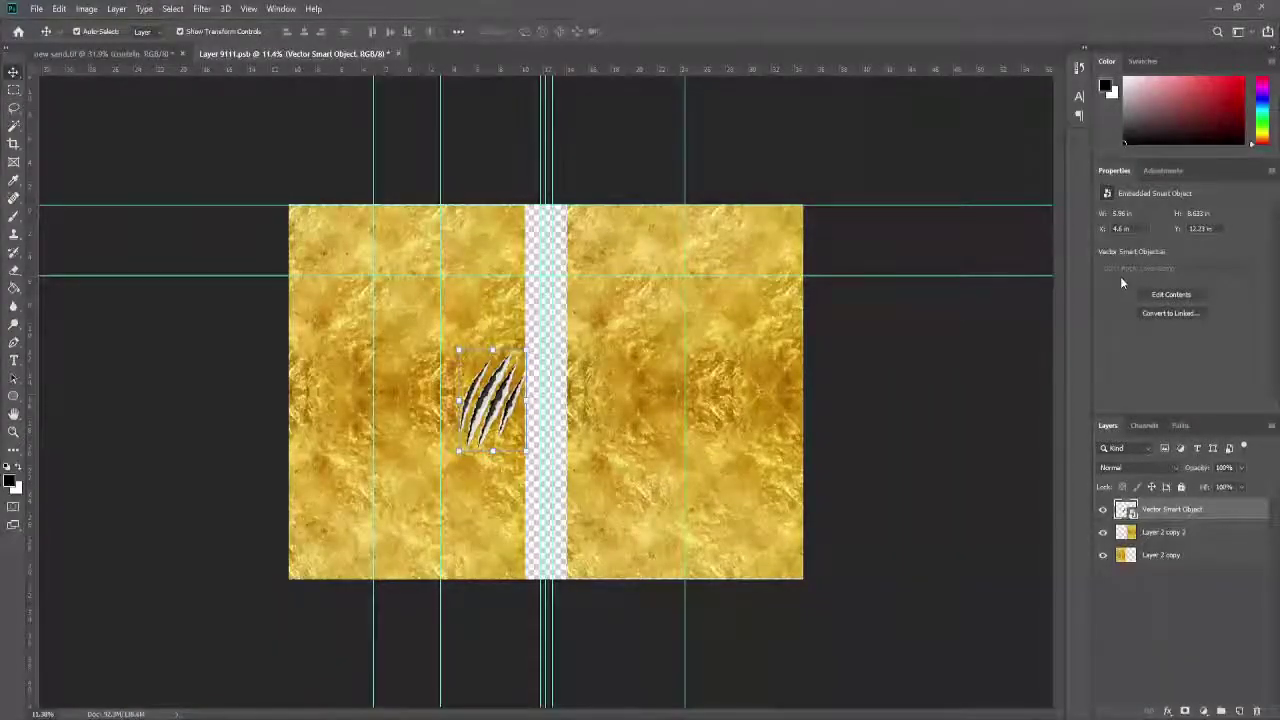
pyautogui.moveTo(530, 453); pyautogui.dragTo(660, 674)
pyautogui.moveTo(558, 528); pyautogui.dragTo(431, 424)
# Examine the enlarged claw marks up close across the front panel.
pyautogui.scroll(10, 430, 424)
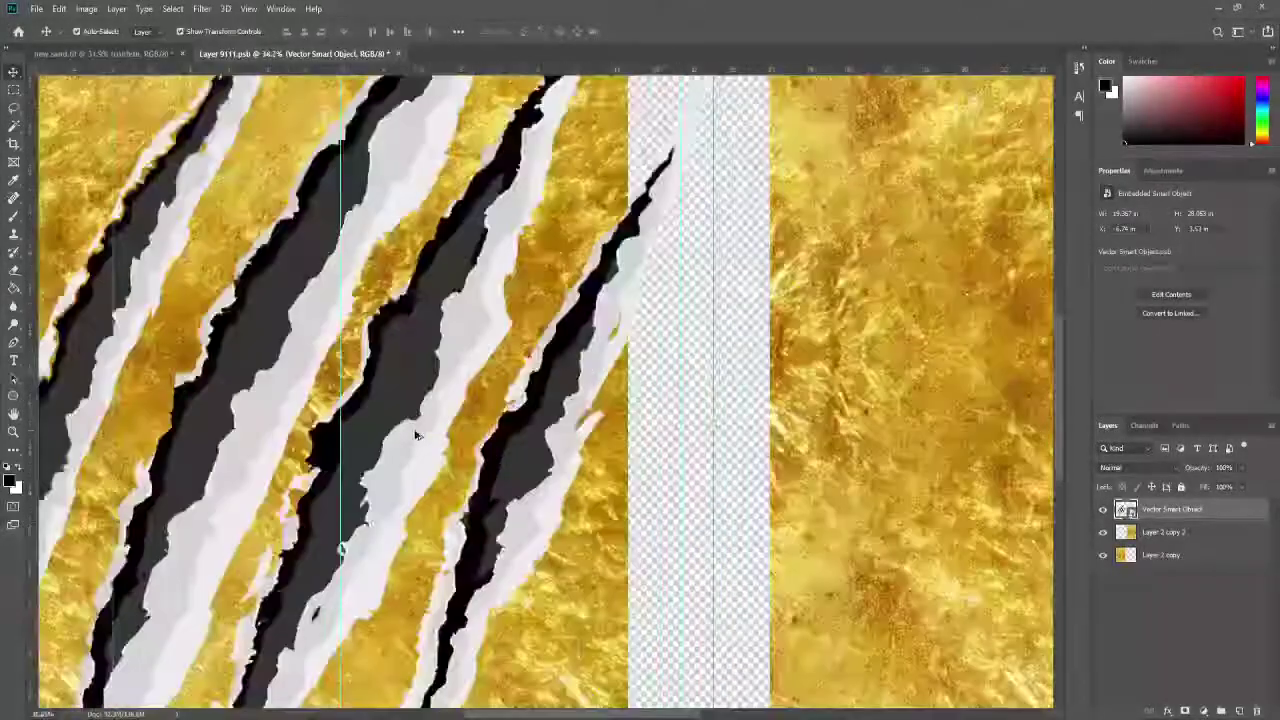
pyautogui.scroll(-2, 424, 477)
pyautogui.scroll(-2, 436, 479)
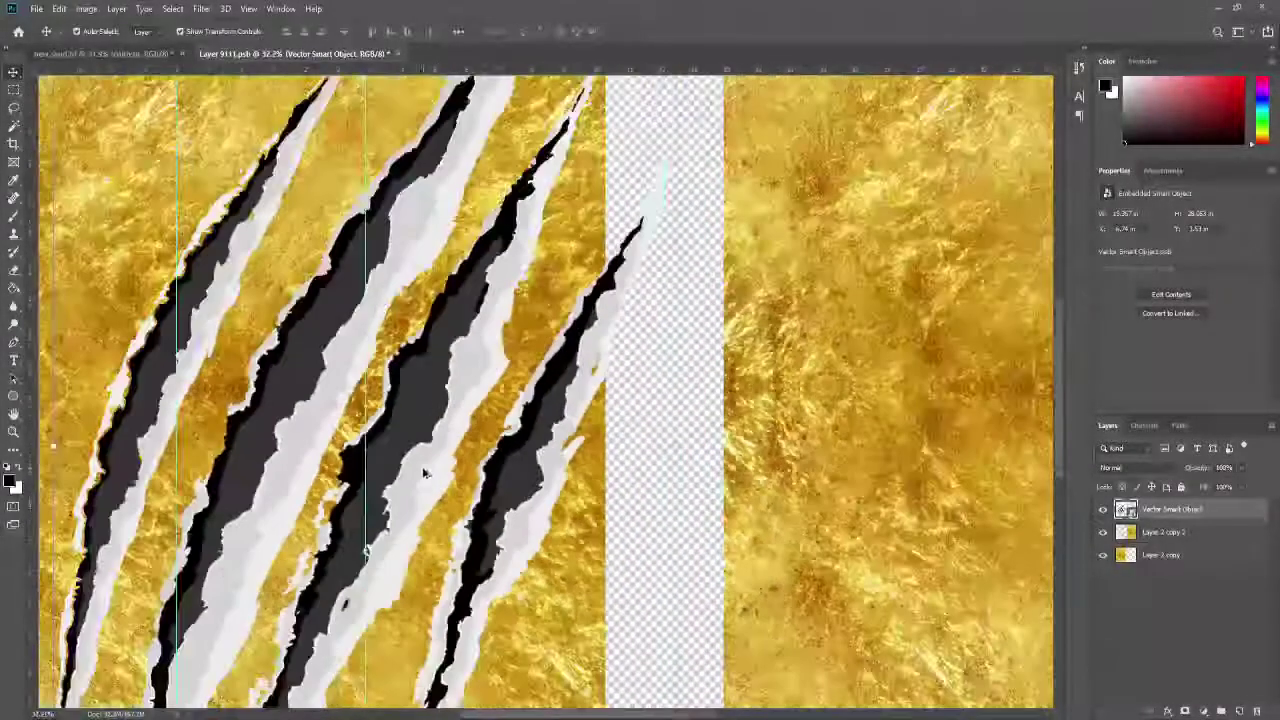
pyautogui.scroll(5, 303, 460)
pyautogui.scroll(-3, 303, 460)
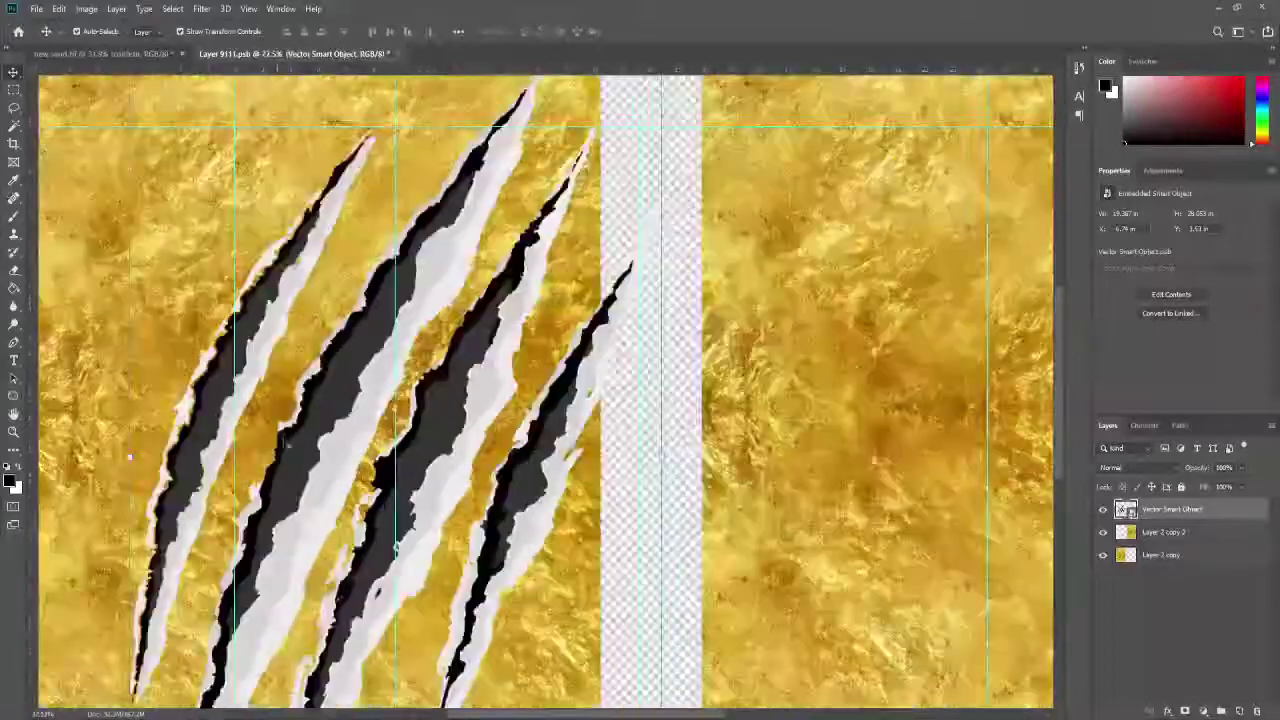
pyautogui.scroll(3, 440, 447)
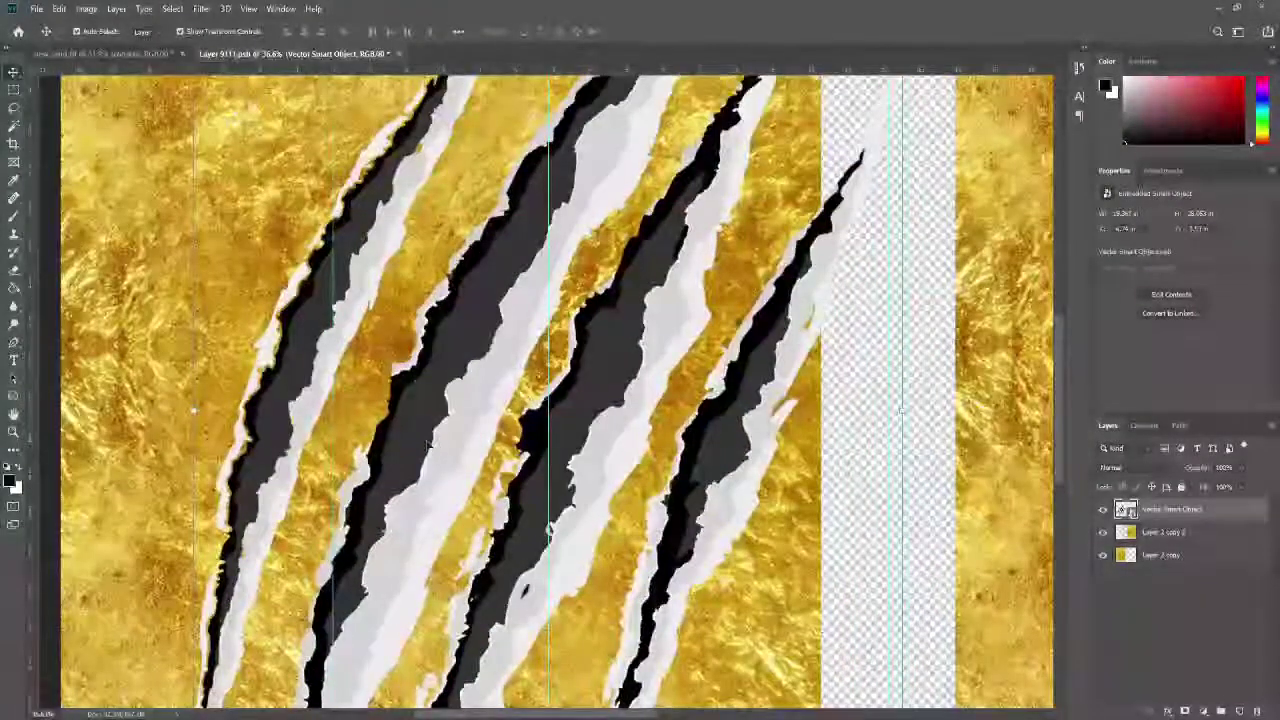
pyautogui.moveTo(381, 524); pyautogui.dragTo(403, 632)
pyautogui.scroll(-2, 557, 390)
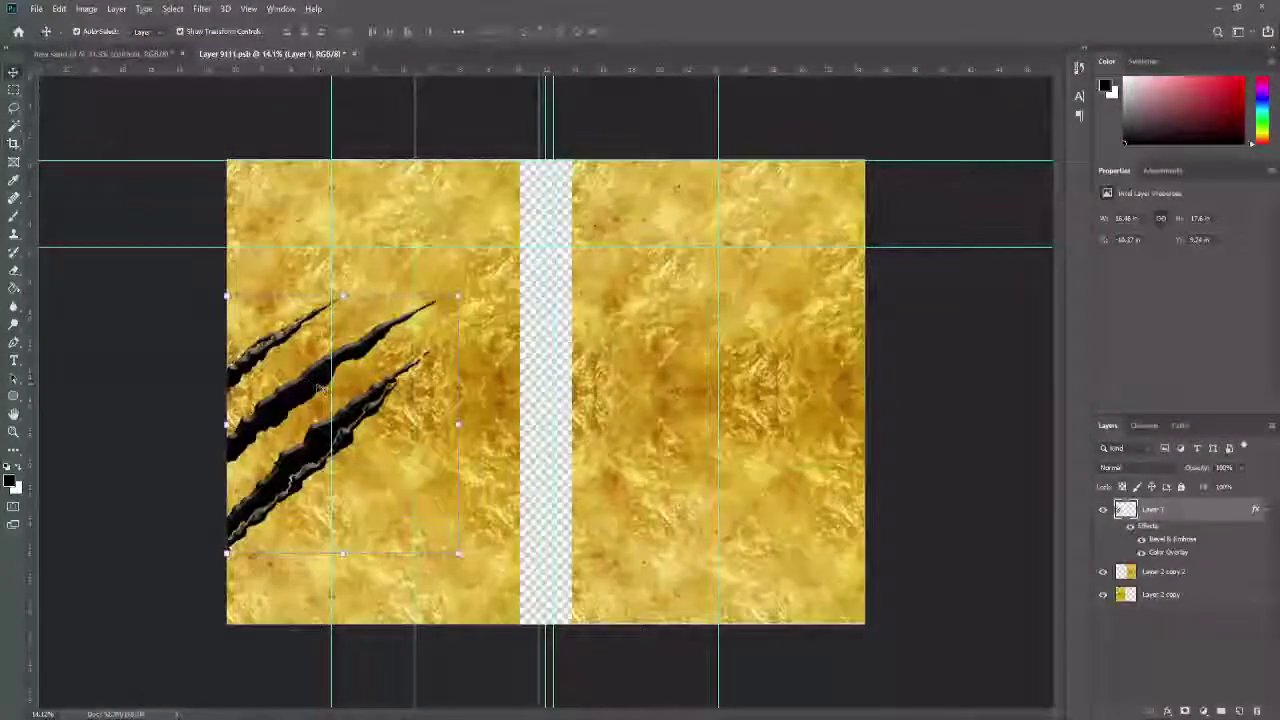
# Try a mirrored duplicate of the wide claw marks on the outer edge of the back panel.
pyautogui.hotkey('ctrl', 'j')
pyautogui.hotkey('ctrl', 't')
pyautogui.moveTo(795, 414); pyautogui.dragTo(825, 414)
pyautogui.click(948, 421)
pyautogui.scroll(-1, 885, 425)
pyautogui.scroll(2, 885, 425)
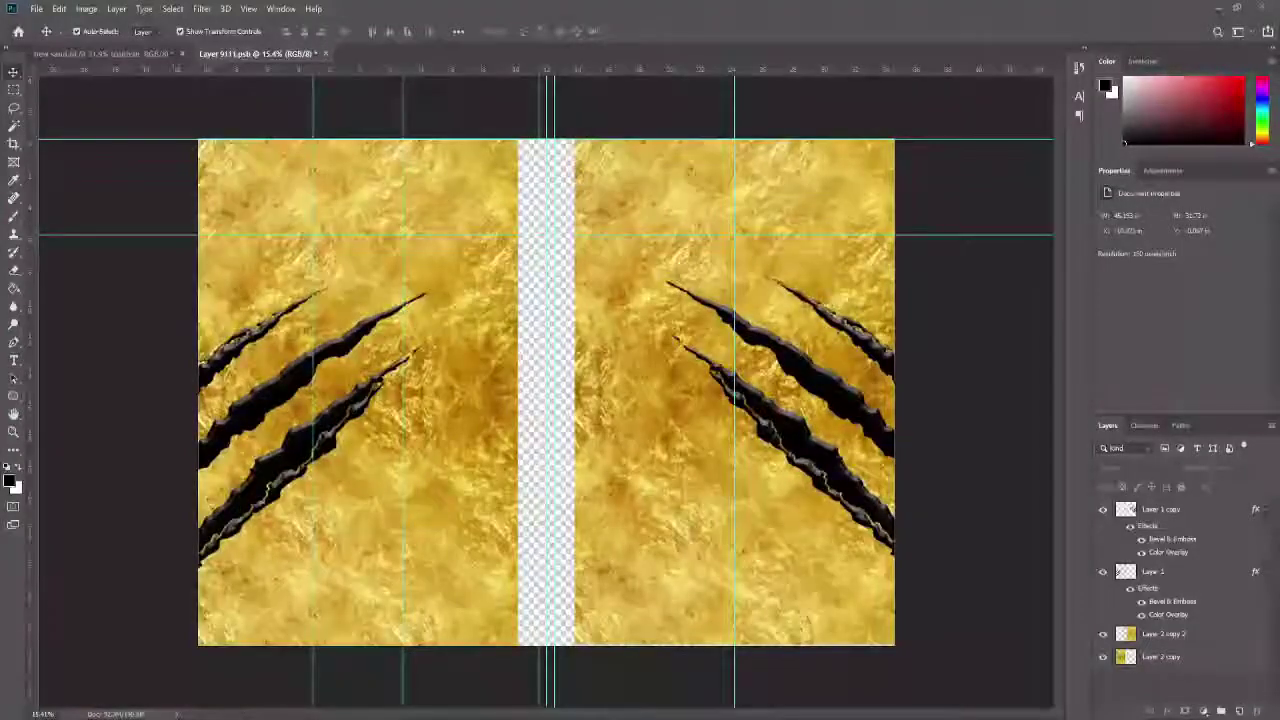
# Delete the mirrored claw-mark copy from the back panel.
pyautogui.click(330, 428)
pyautogui.click(833, 385)
pyautogui.press('Delete')
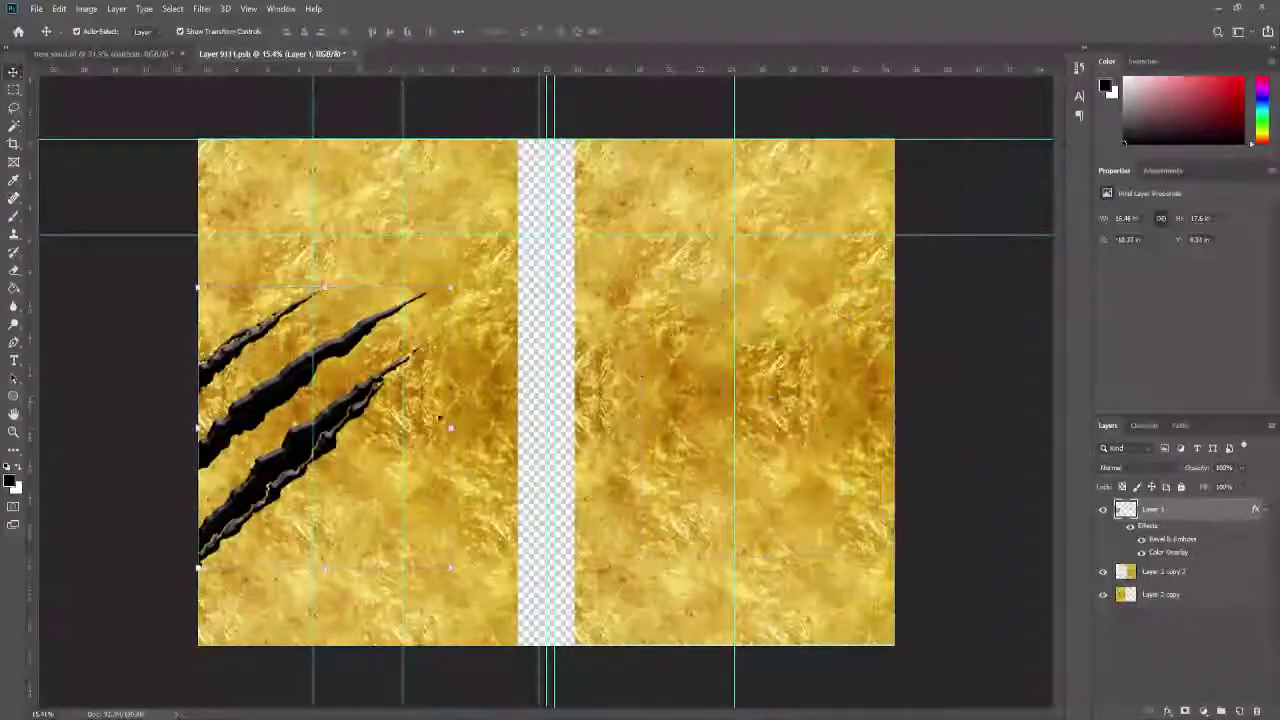
# Narrow the front panel's claw marks to about 11 in wide, keeping them against the panel's outer edge.
pyautogui.moveTo(451, 428); pyautogui.dragTo(367, 429)
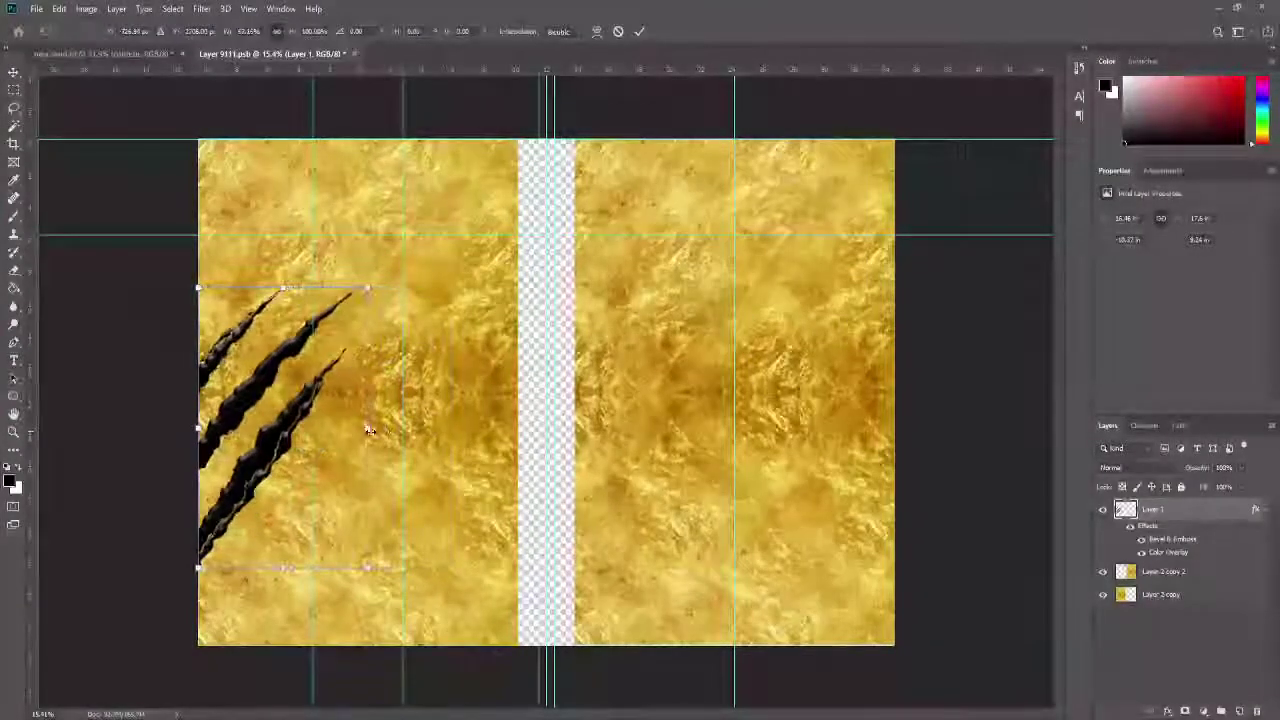
pyautogui.press('Return')
pyautogui.moveTo(312, 397); pyautogui.dragTo(848, 397)
pyautogui.hotkey('ctrl', 'z')
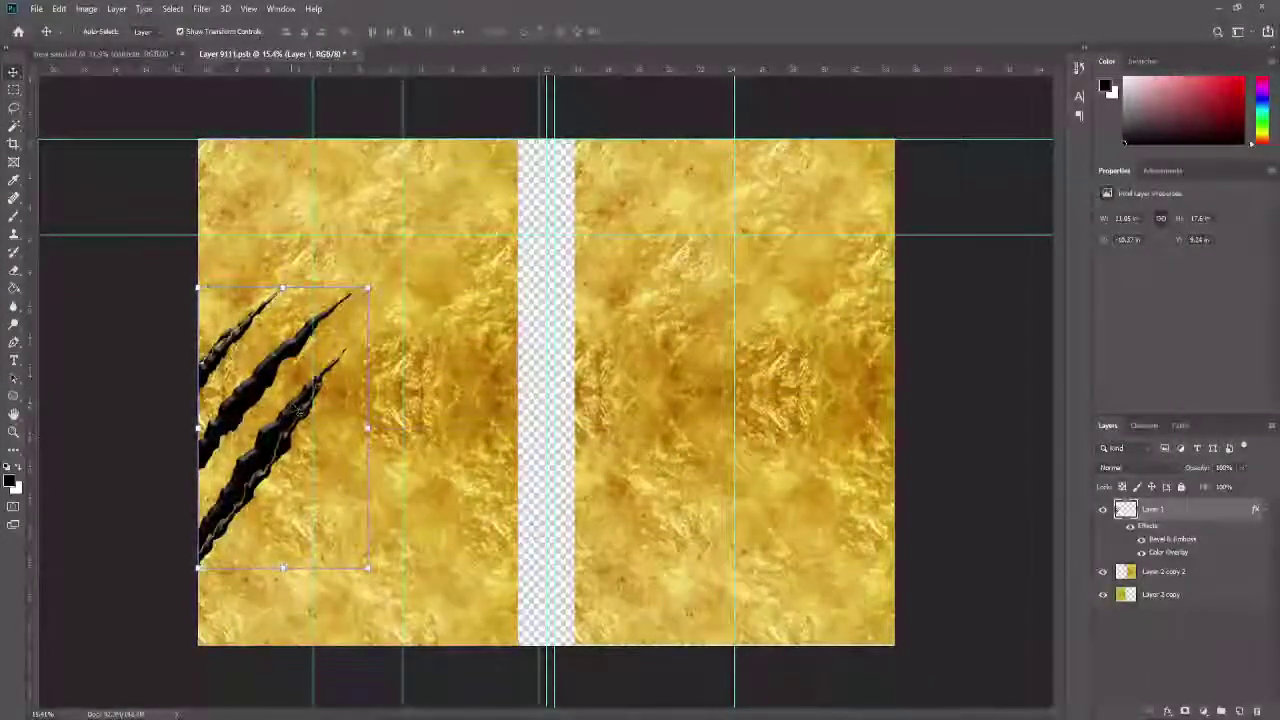
# Copy the narrowed claw marks to the back panel and flip the copy horizontally against its outer edge.
pyautogui.moveTo(298, 410); pyautogui.dragTo(668, 413)
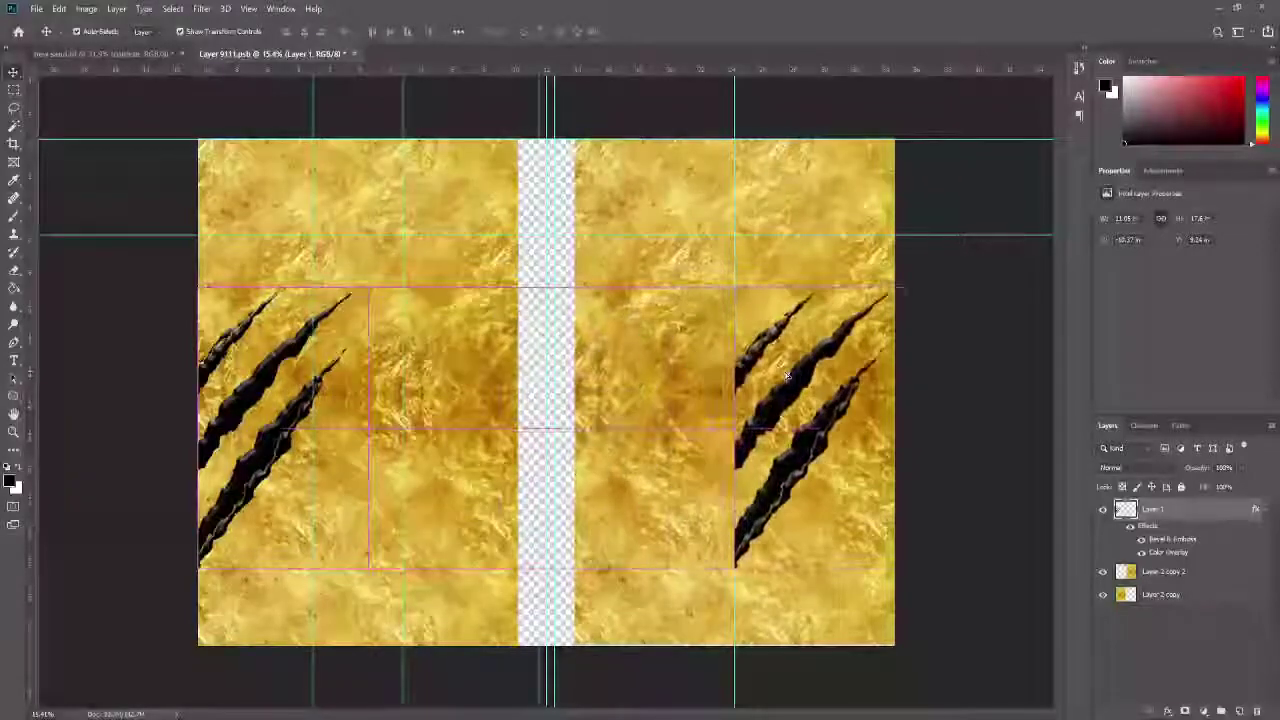
pyautogui.moveTo(787, 376); pyautogui.dragTo(787, 376)
pyautogui.hotkey('ctrl', 't')
pyautogui.rightClick(800, 368)
pyautogui.click(857, 523)
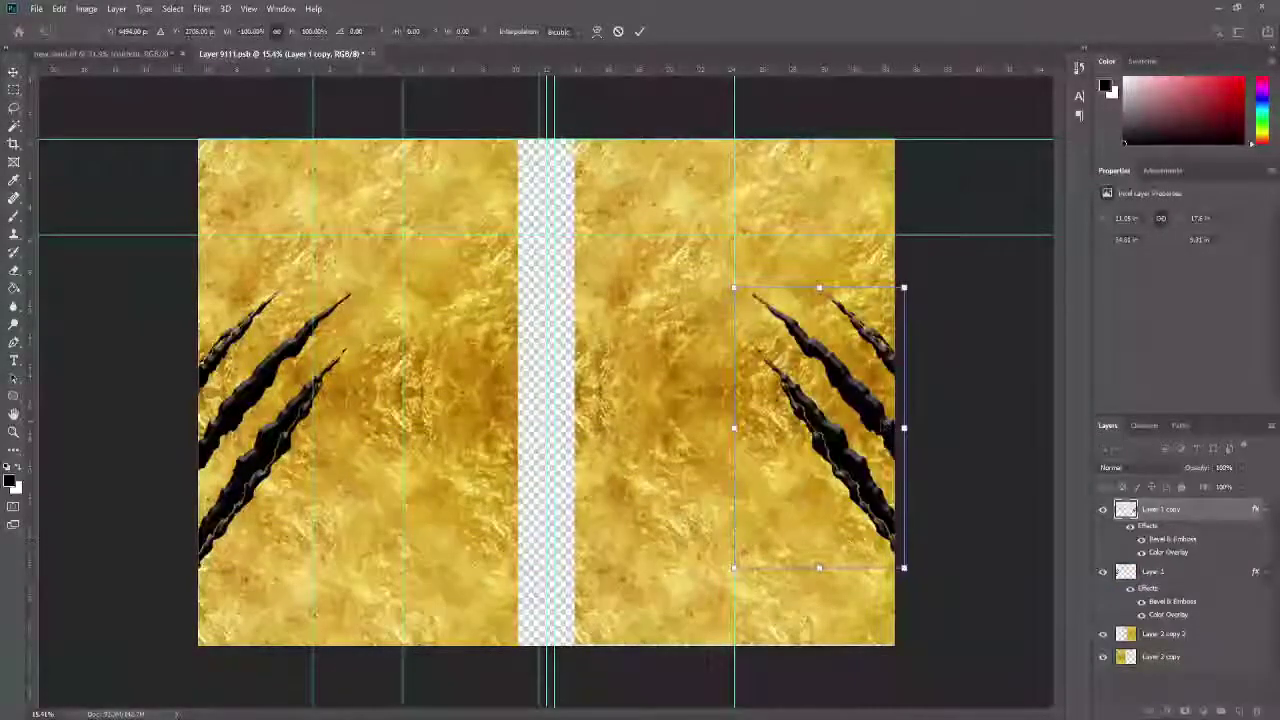
pyautogui.press('Return')
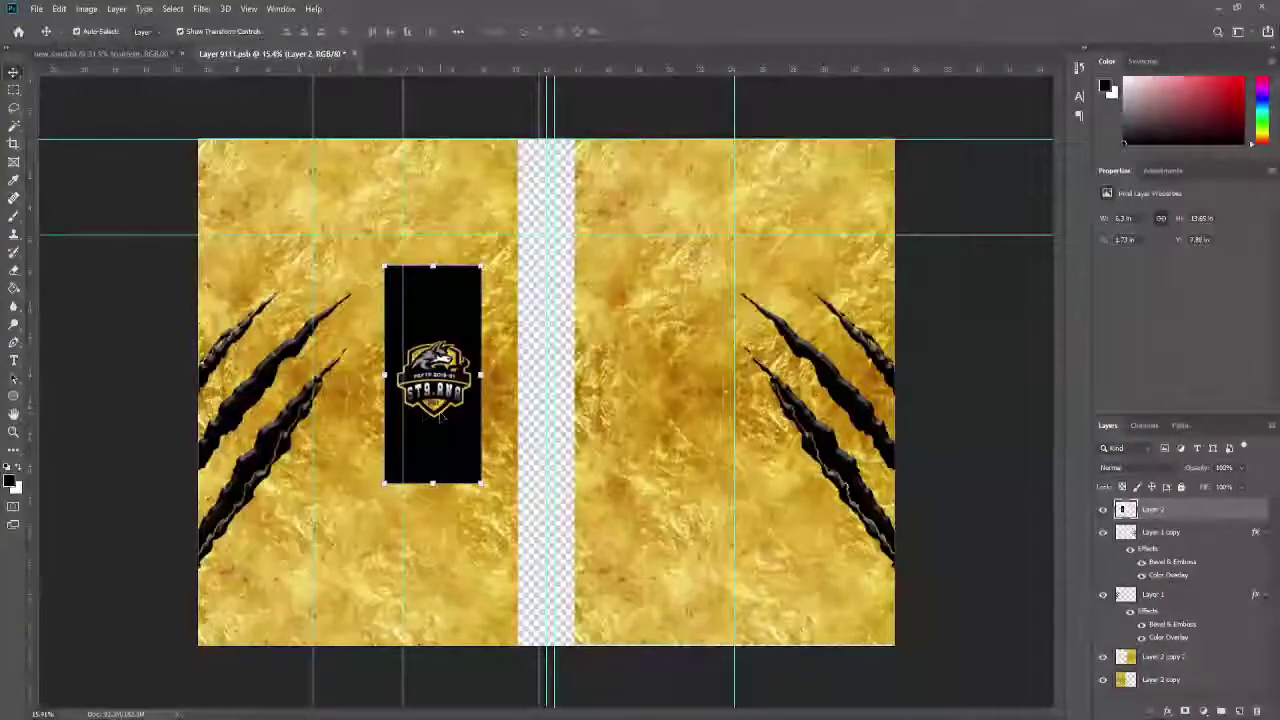
# Erase the black background around the STA.ANA wolf logo and enlarge the logo to about 14.5 in wide on the front panel.
pyautogui.press('e')
pyautogui.click(462, 416)
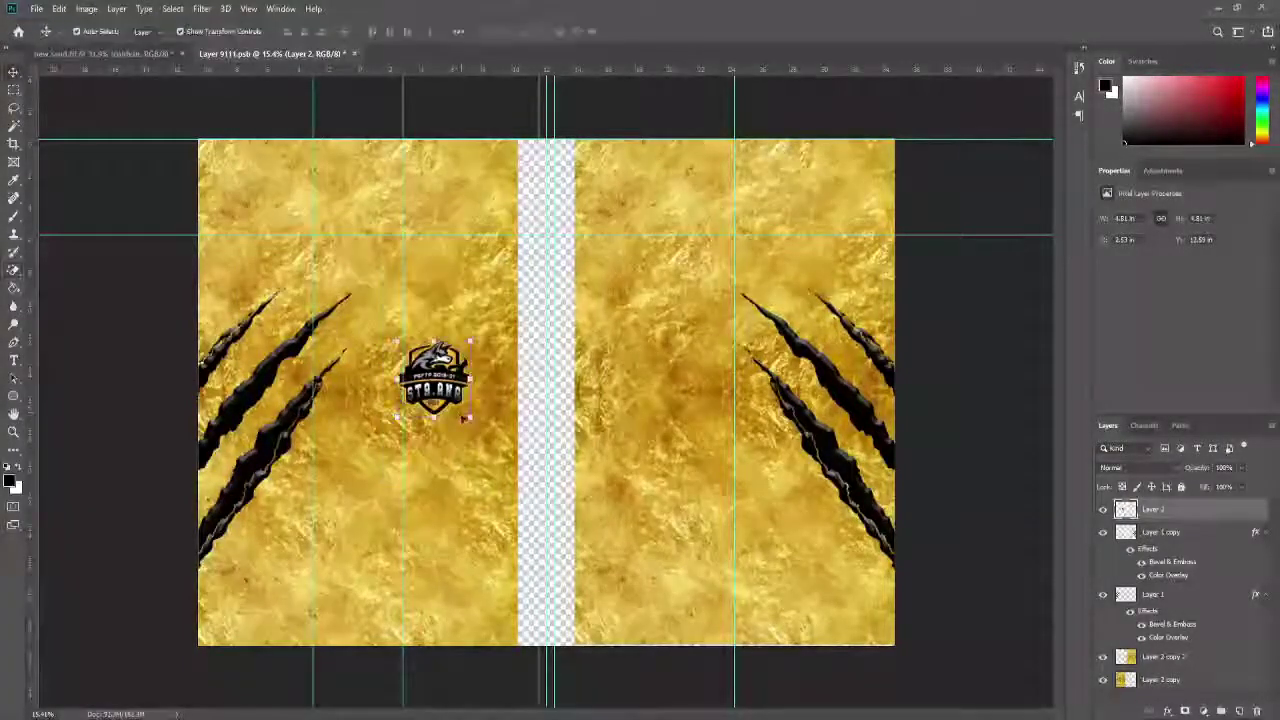
pyautogui.hotkey('ctrl', 't')
pyautogui.moveTo(470, 418); pyautogui.dragTo(620, 570)
pyautogui.moveTo(510, 443); pyautogui.dragTo(410, 326)
pyautogui.press('Return')
pyautogui.scroll(10, 410, 326)
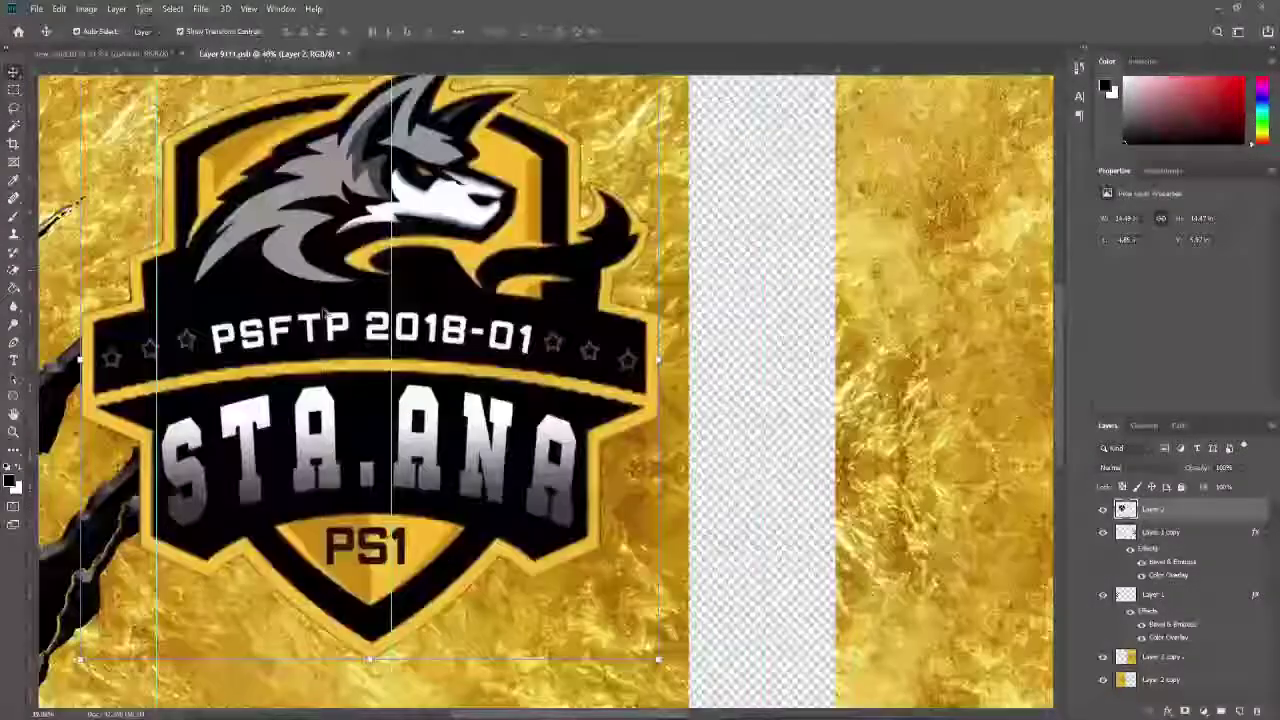
pyautogui.scroll(-5, 325, 311)
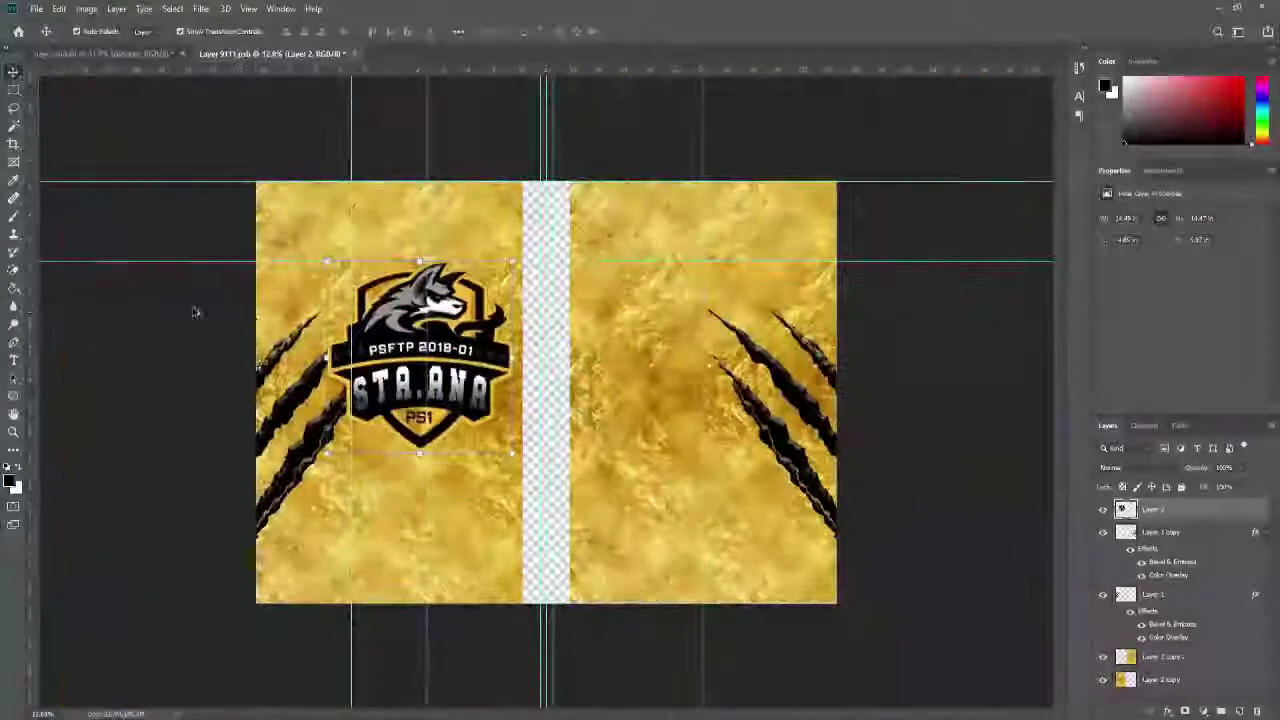
# Add a vertical guide through the centre of the front panel and centre the wolf logo on it.
pyautogui.scroll(2, 226, 320)
pyautogui.click(369, 574)
pyautogui.moveTo(34, 282); pyautogui.dragTo(305, 269)
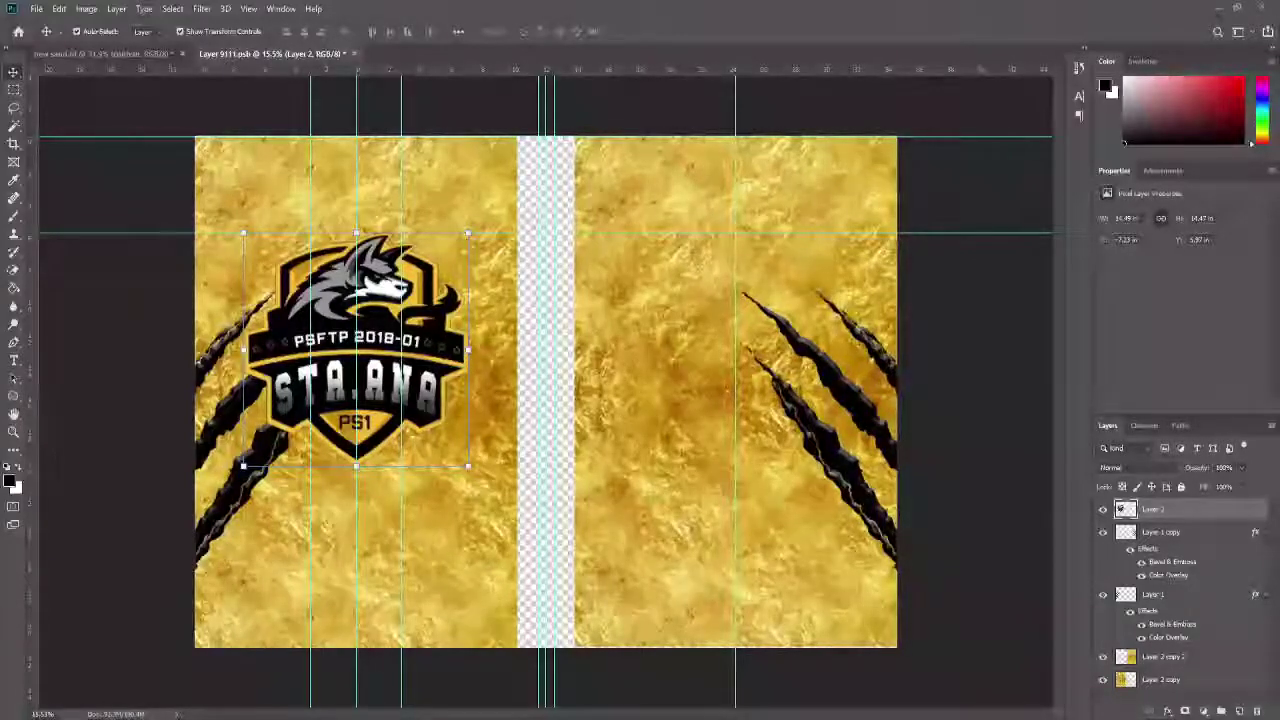
# Shrink the wolf logo to about 11 in wide and reposition it on the centre guide over the claw tips.
pyautogui.moveTo(468, 233); pyautogui.dragTo(412, 290)
pyautogui.moveTo(369, 338); pyautogui.dragTo(395, 352)
pyautogui.press('Return')
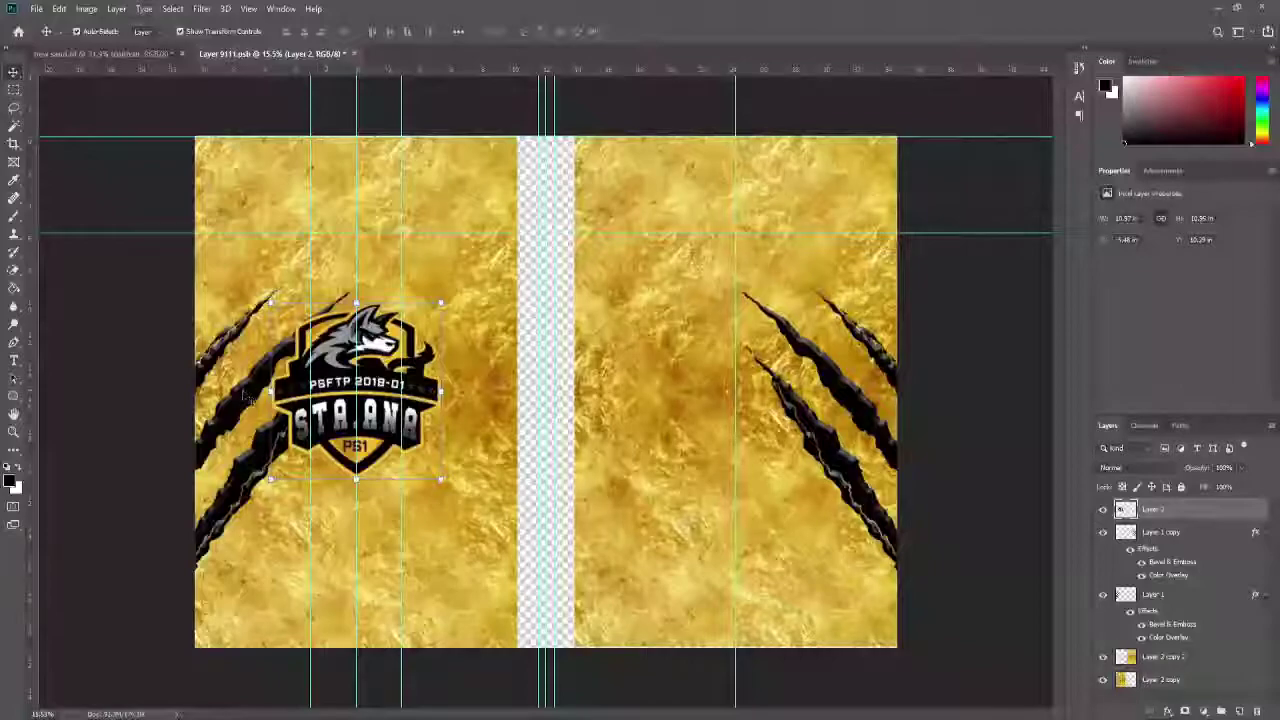
pyautogui.click(245, 398)
pyautogui.hotkey('ctrl', 't')
pyautogui.moveTo(309, 332)
pyautogui.mouseDown()
pyautogui.moveTo(277, 324)
pyautogui.moveTo(291, 314)
pyautogui.mouseUp()
pyautogui.press('Escape')
pyautogui.click(151, 398)
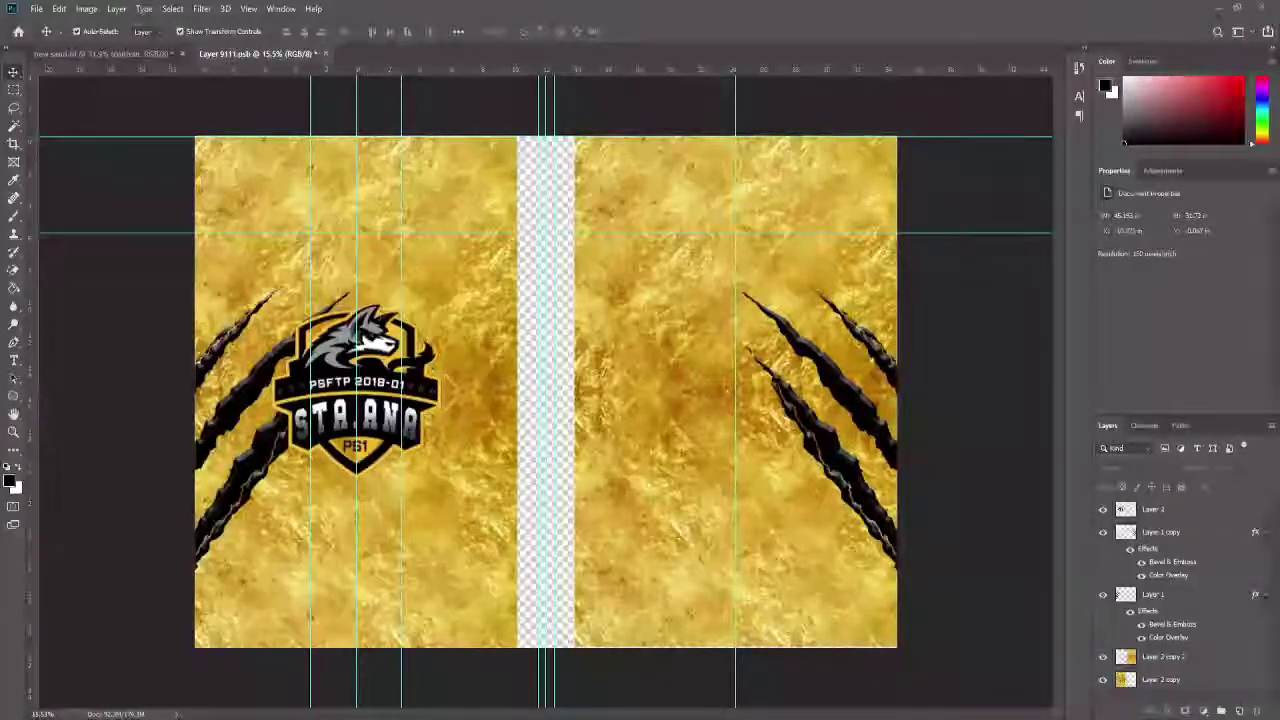
# Add the number 23 in white NBA Lakers type, enlarged to about 171 pt, beside the guide above the wolf logo.
pyautogui.press('t')
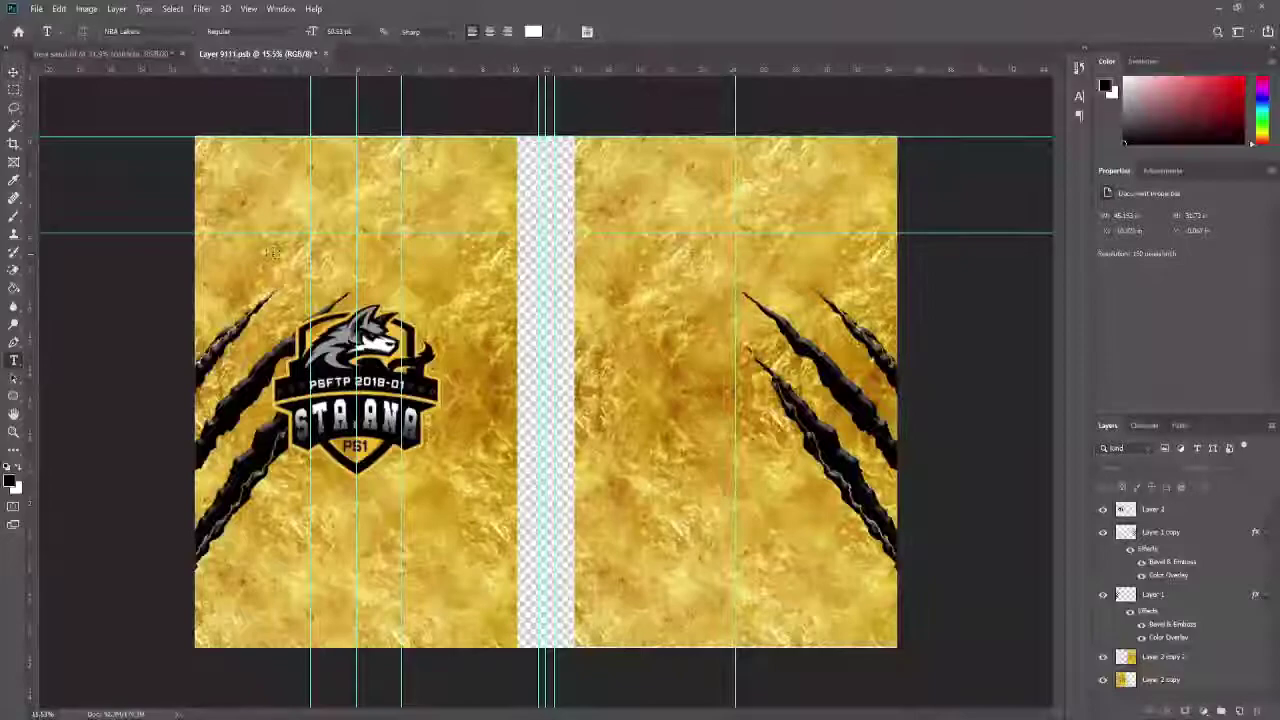
pyautogui.click(274, 252)
pyautogui.write('23')
pyautogui.hotkey('ctrl', 't')
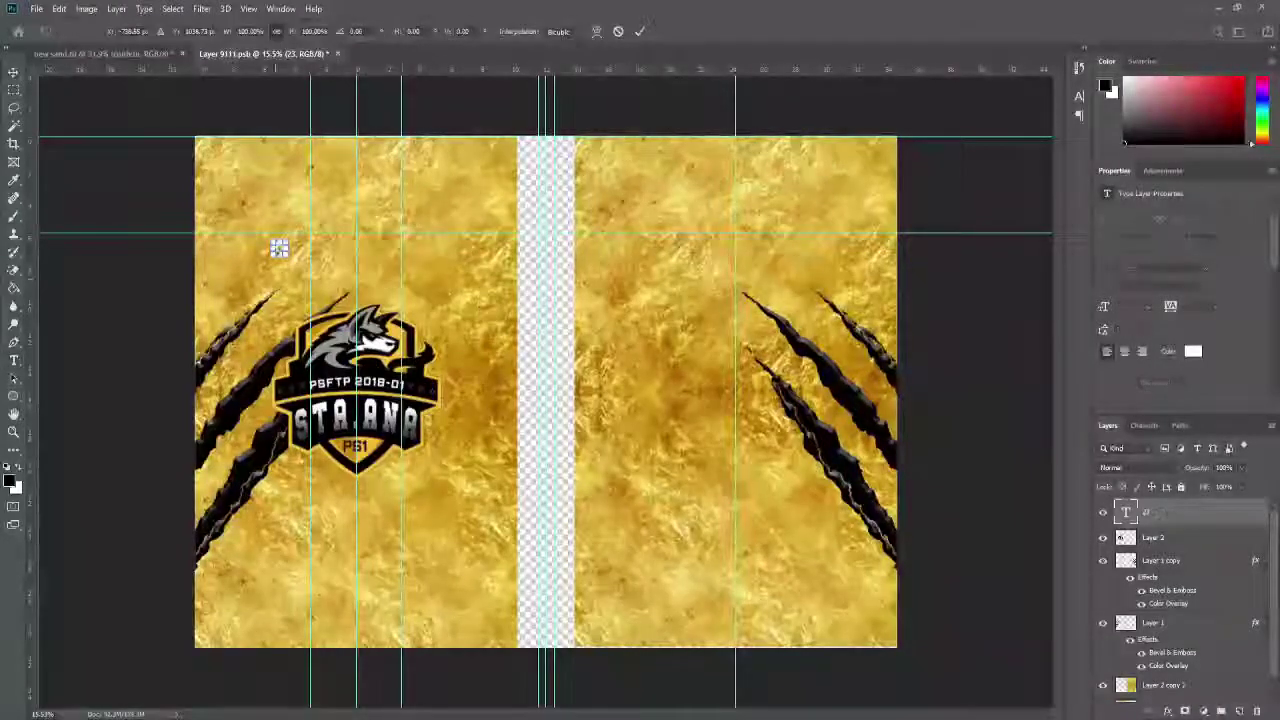
pyautogui.moveTo(288, 244)
pyautogui.mouseDown()
pyautogui.moveTo(314, 232)
pyautogui.moveTo(300, 243)
pyautogui.mouseUp()
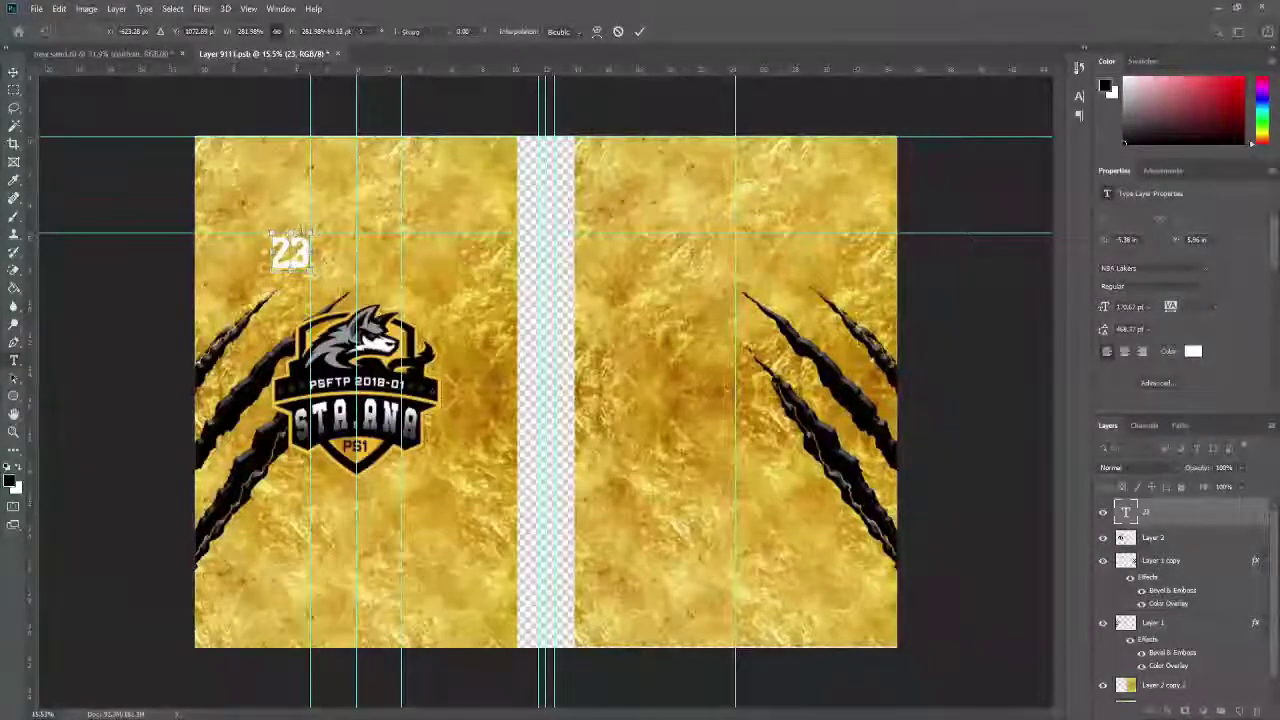
pyautogui.press('Return')
pyautogui.press('v')
pyautogui.moveTo(291, 252)
pyautogui.mouseDown()
pyautogui.moveTo(271, 252)
pyautogui.moveTo(289, 248)
pyautogui.mouseUp()
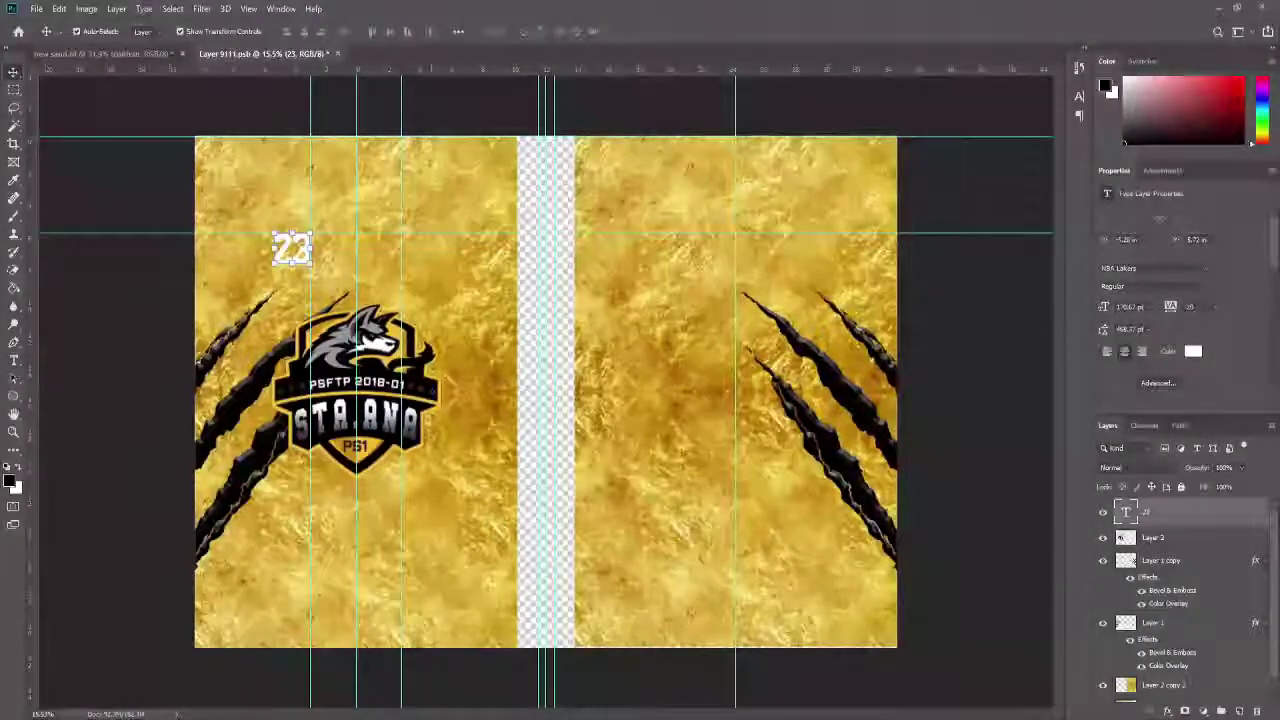
# Recolour the 23 on the front panel yellow.
pyautogui.click(1193, 351)
pyautogui.click(473, 374)
pyautogui.click(969, 425)
pyautogui.click(1046, 434)
# Give the 23 on the front panel a thin black stroke through its layer style.
pyautogui.doubleClick(1194, 514)
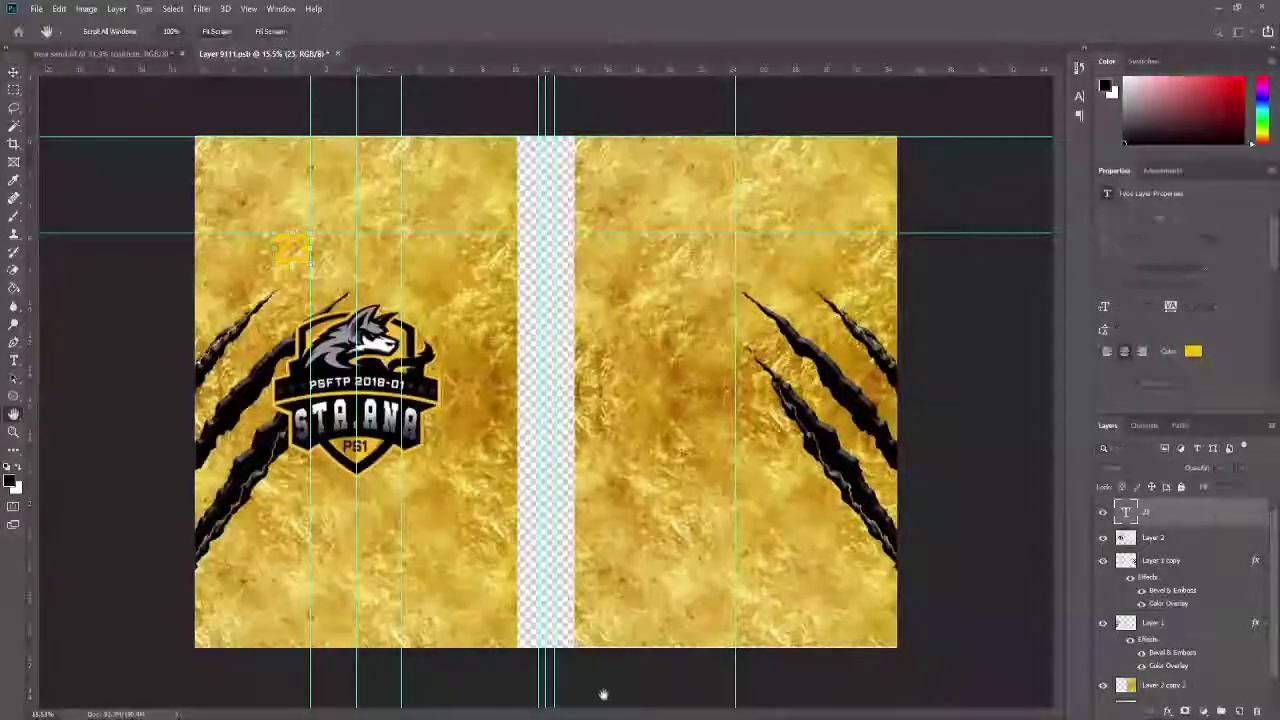
pyautogui.click(718, 448)
pyautogui.click(850, 495)
pyautogui.click(780, 588)
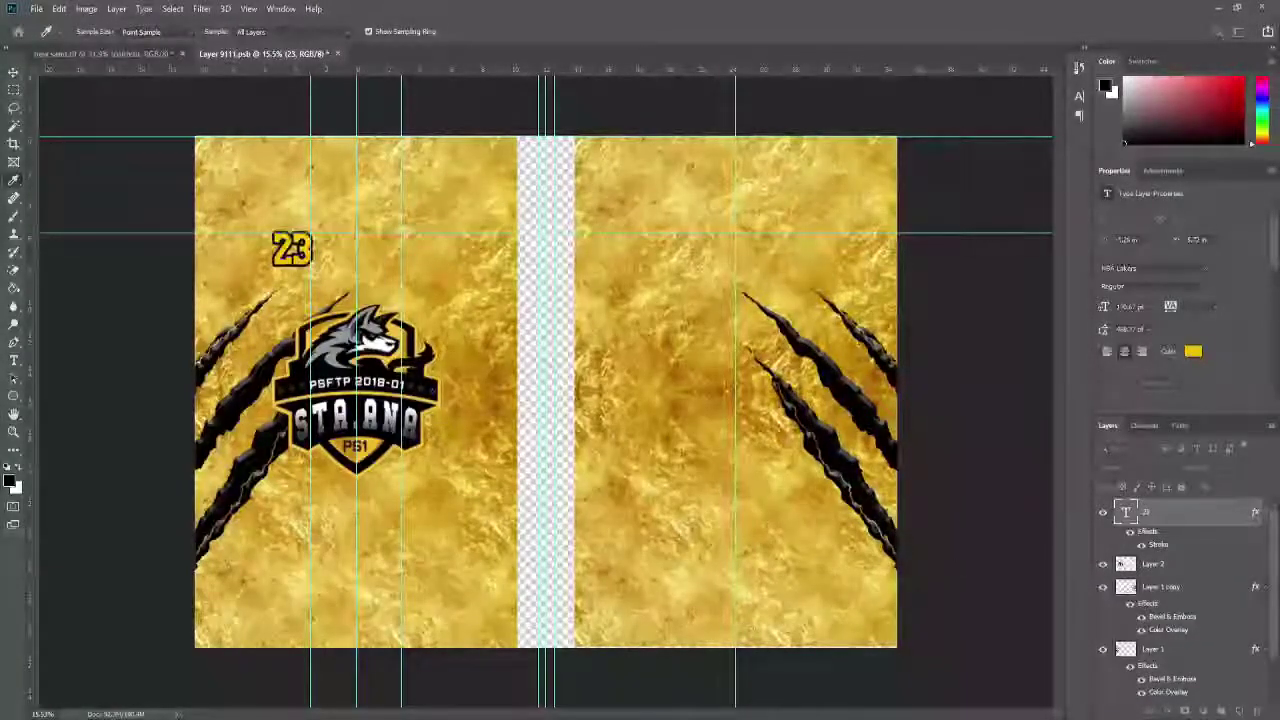
pyautogui.press('h')
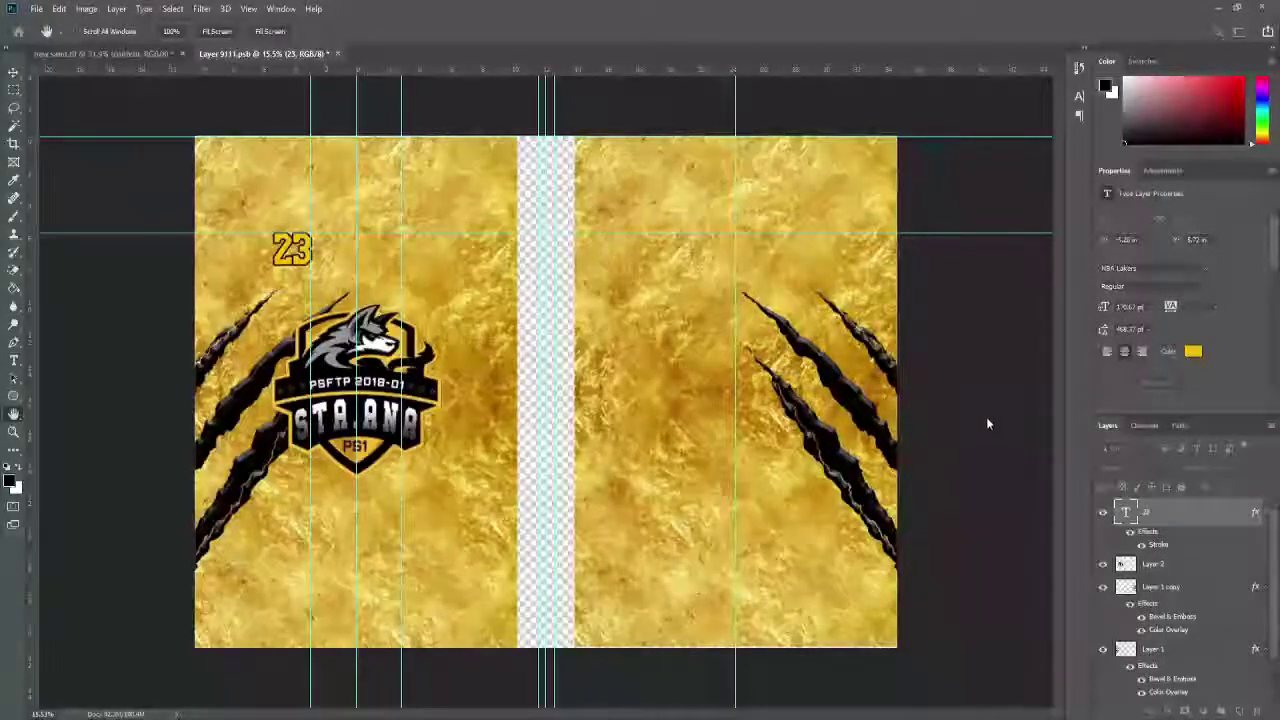
# Widen the letter spacing of the 23 to a tracking of 60.
pyautogui.press('t')
pyautogui.click(293, 253)
pyautogui.hotkey('ctrl', 'a')
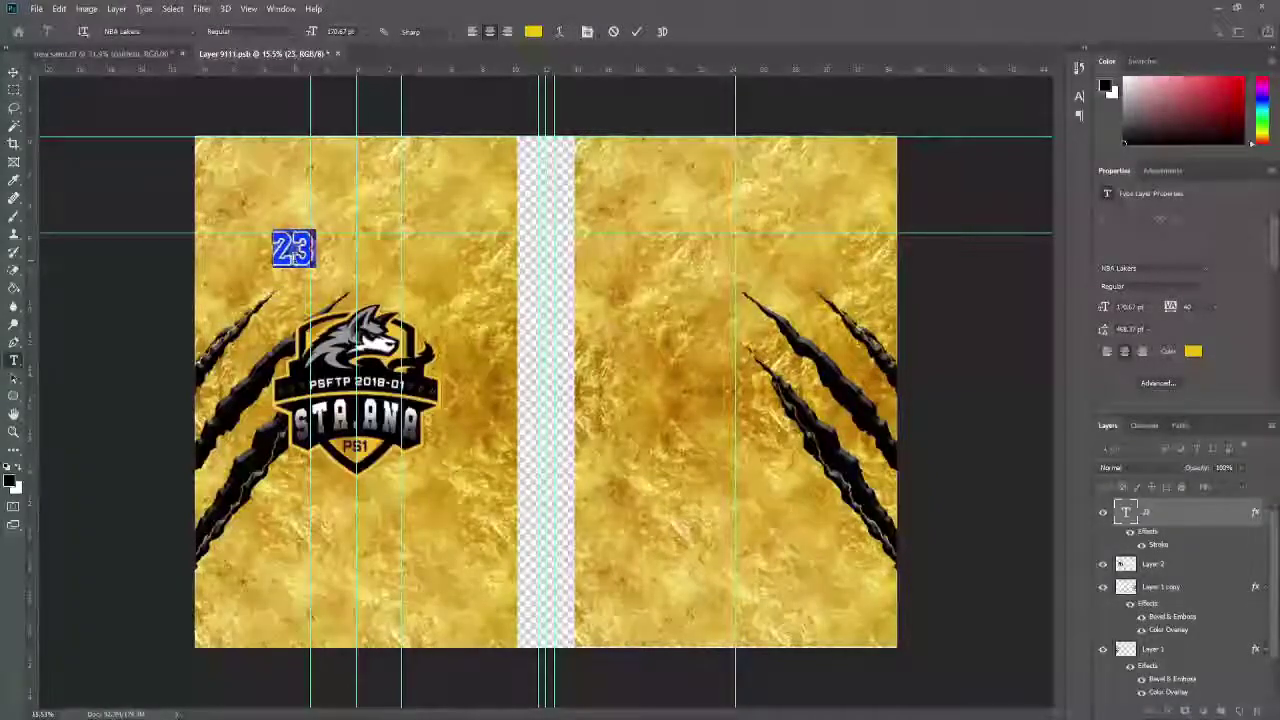
pyautogui.hotkey('ctrl', 'Return')
pyautogui.press('v')
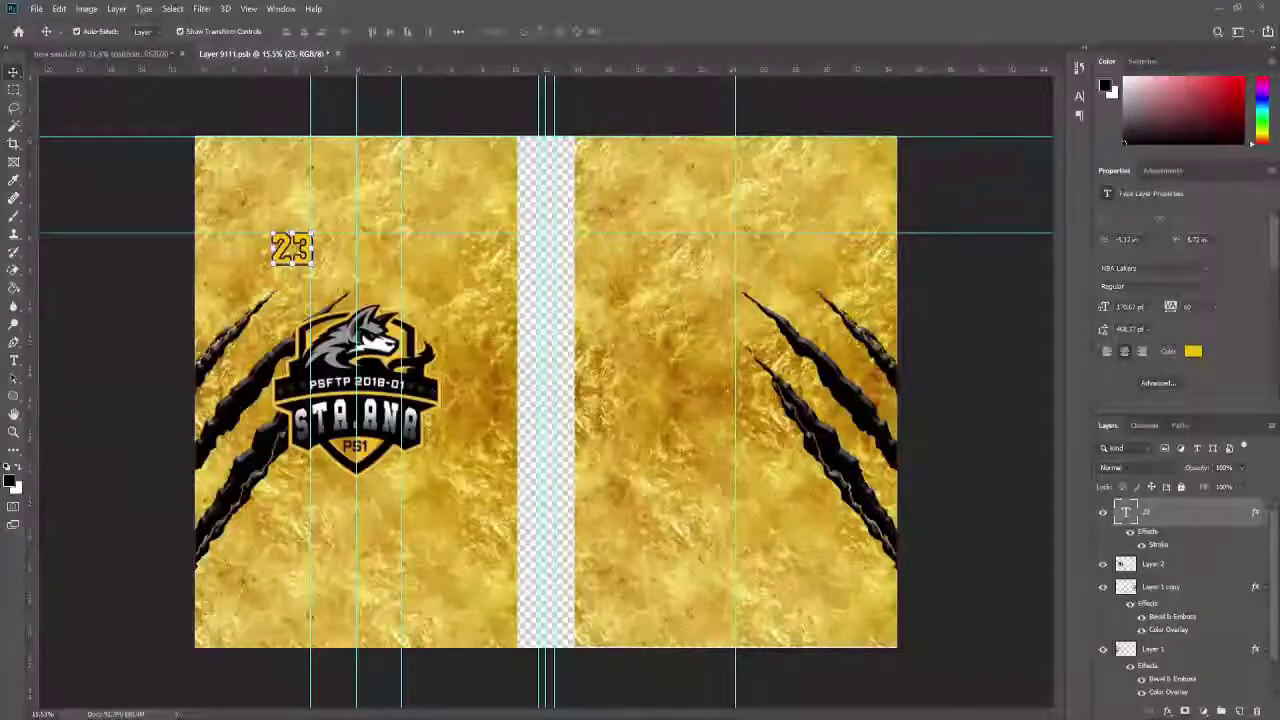
# Paste the Davao City Police Office Station 1 badge and erase its background, including the areas inside the arched lettering.
pyautogui.hotkey('ctrl', 'v')
pyautogui.press('e')
pyautogui.click(582, 316)
pyautogui.scroll(12, 507, 350)
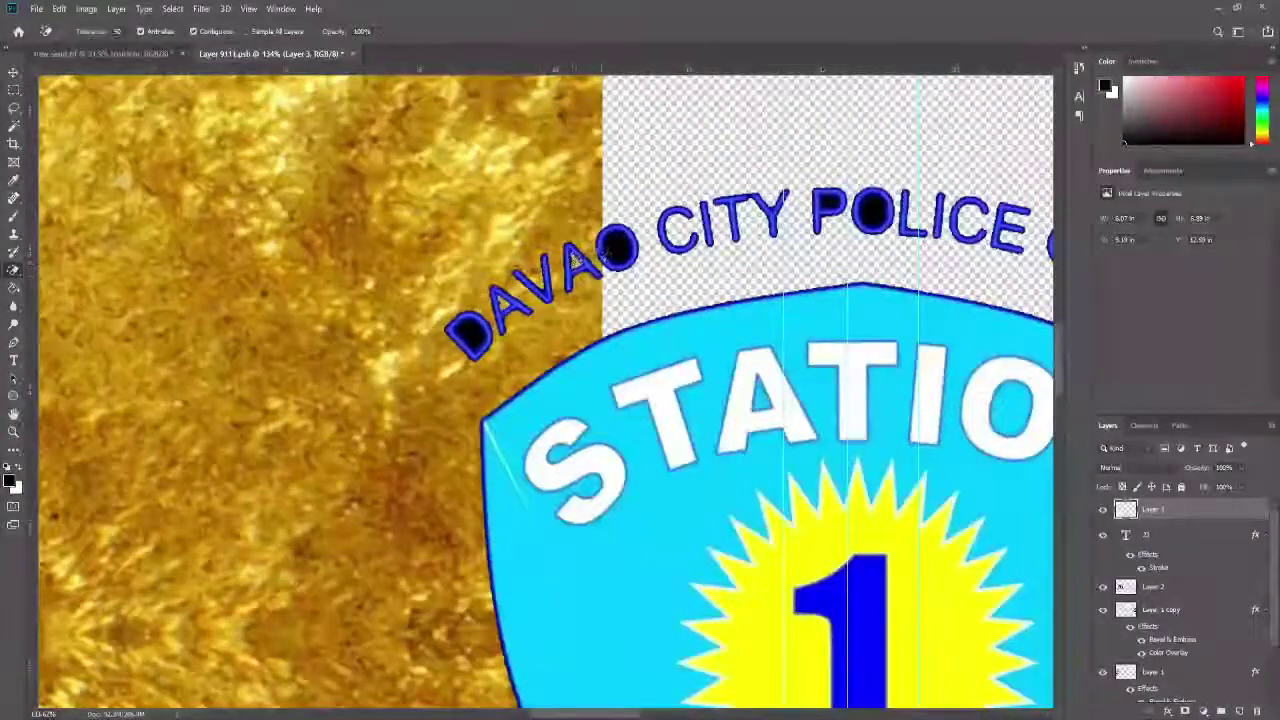
pyautogui.scroll(-5, 867, 210)
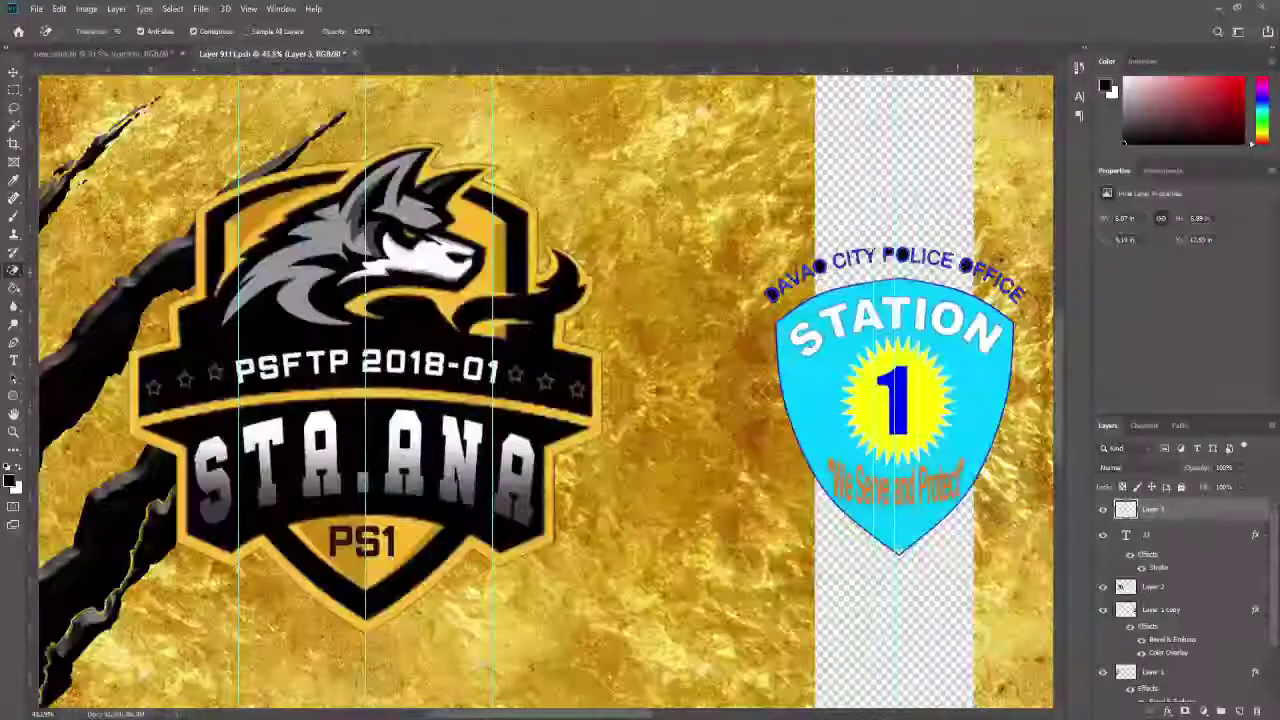
pyautogui.scroll(5, 880, 230)
pyautogui.press('w')
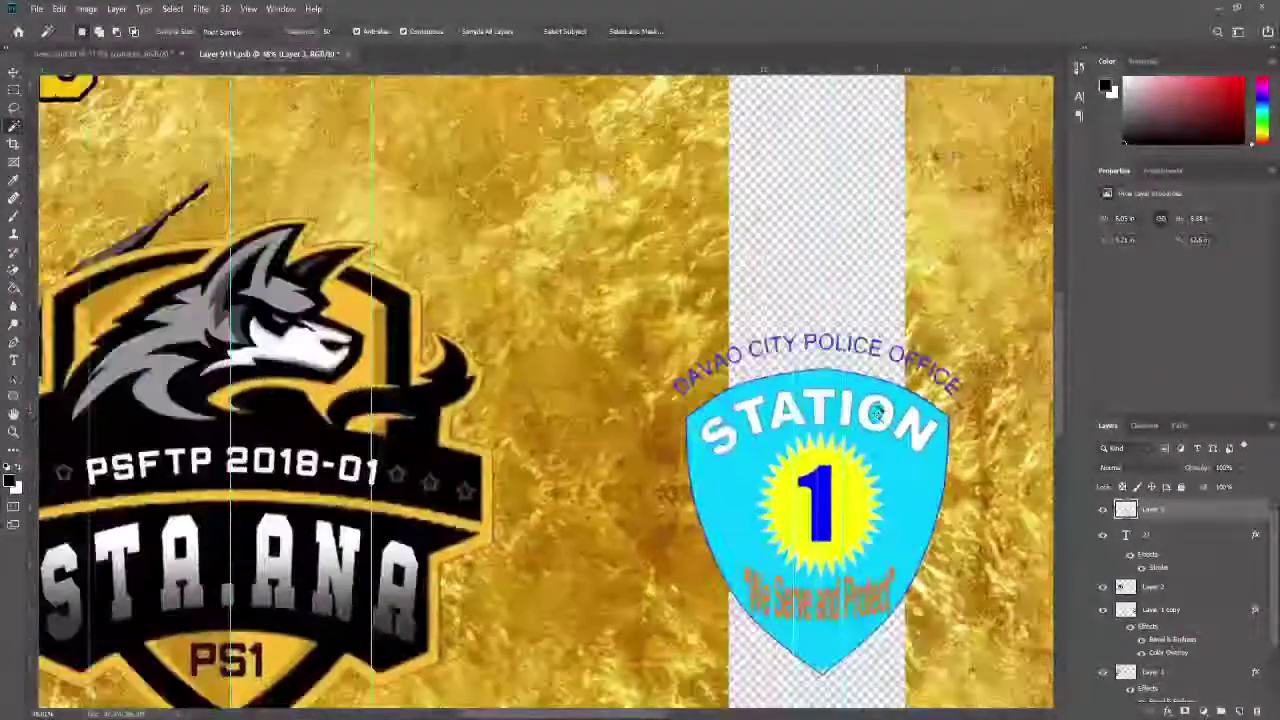
# Shrink the Station 1 badge to about 2.6 in wide and place it on the front panel opposite the 23, below the horizontal guide.
pyautogui.scroll(-3, 877, 413)
pyautogui.press('v')
pyautogui.moveTo(877, 413); pyautogui.dragTo(612, 232)
pyautogui.moveTo(676, 172); pyautogui.dragTo(577, 285)
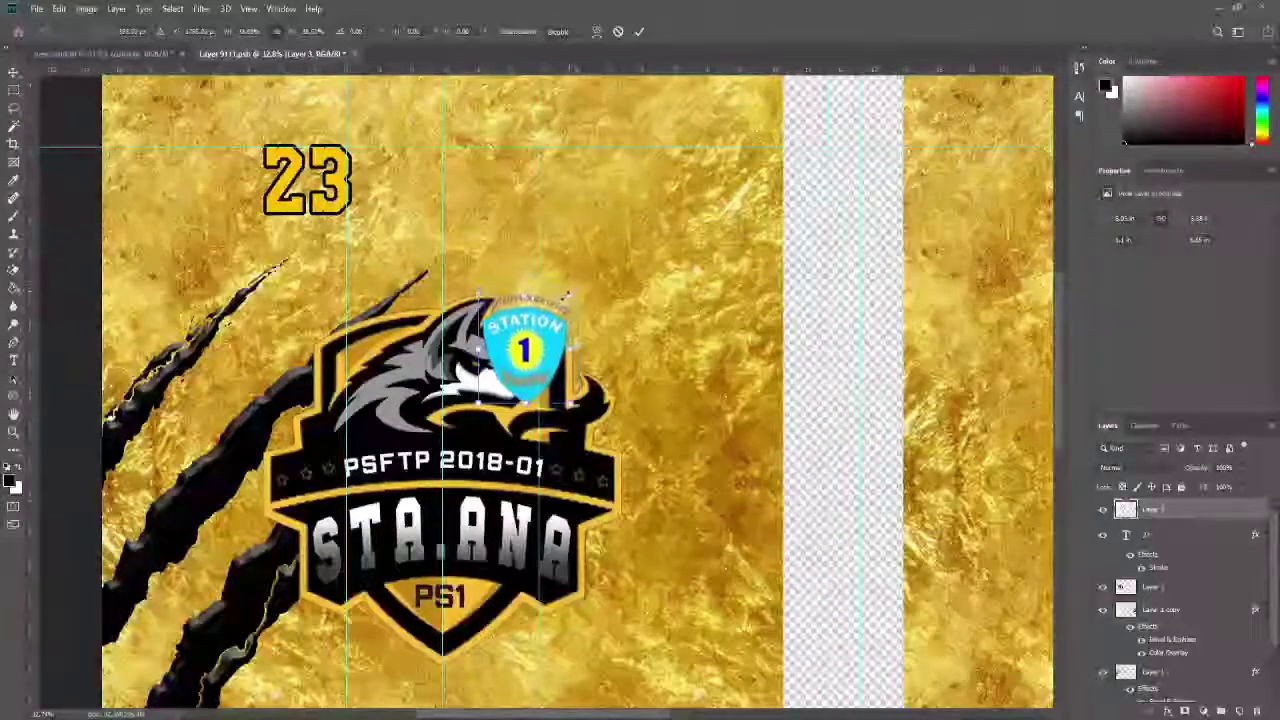
pyautogui.moveTo(530, 340); pyautogui.dragTo(586, 187)
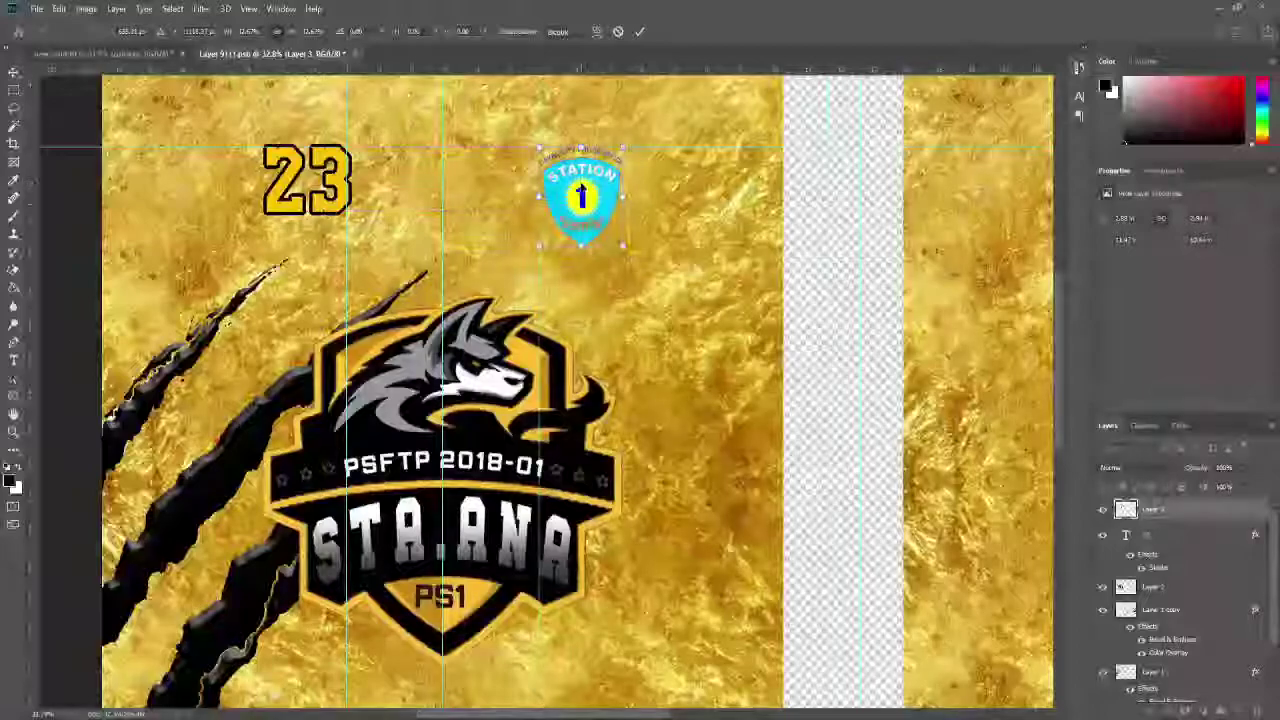
pyautogui.press('Return')
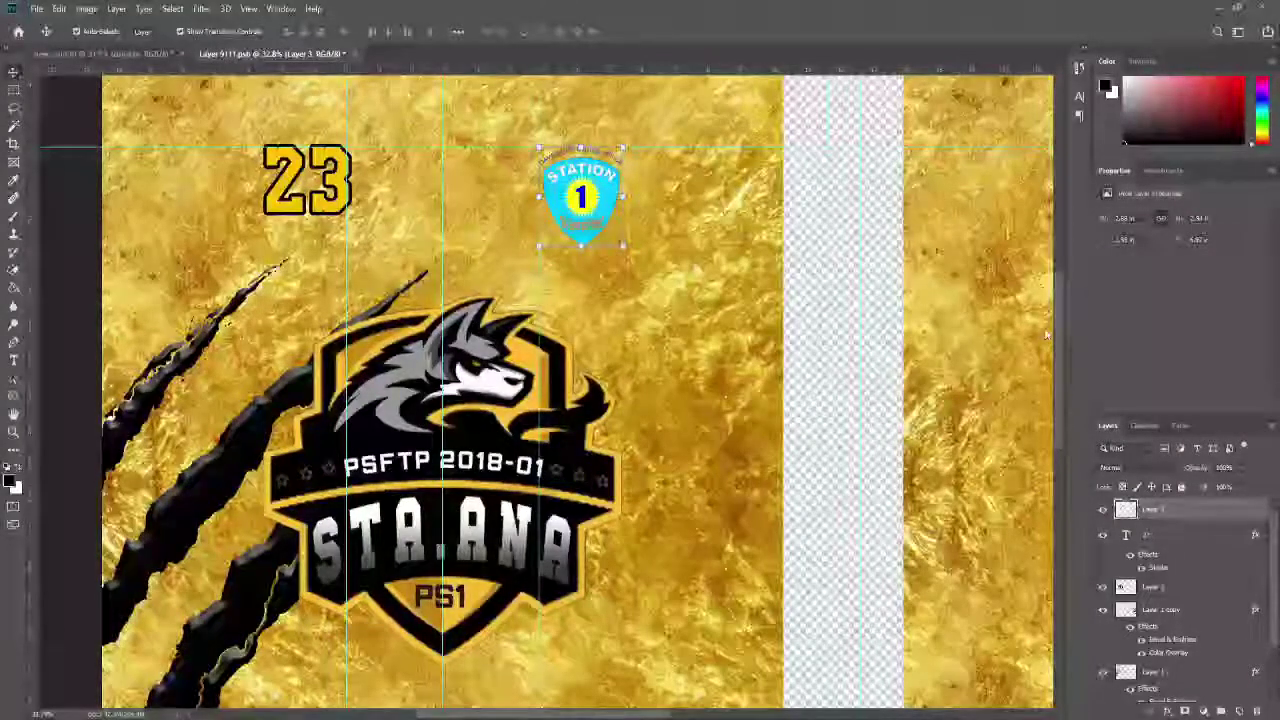
# Convert the police badge and wolf logo layers to smart objects and nudge the 23 down level with the badge.
pyautogui.click(1222, 586)
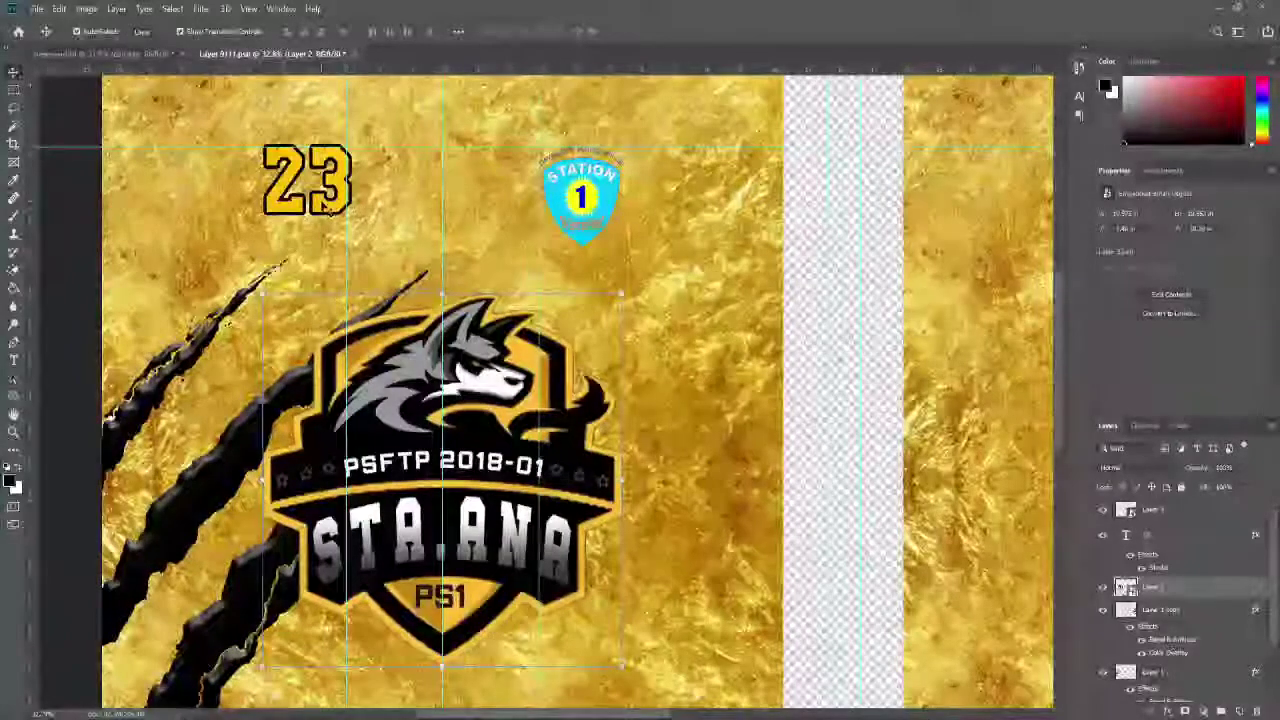
pyautogui.click(316, 212)
pyautogui.doubleClick(316, 212)
pyautogui.press('Escape')
pyautogui.hotkey('shift', 'Down')
pyautogui.hotkey('shift', 'Down')
pyautogui.hotkey('shift', 'Down')
pyautogui.hotkey('shift', 'Down')
pyautogui.hotkey('shift', 'Down')
pyautogui.scroll(-5, 430, 240)
pyautogui.click(690, 239)
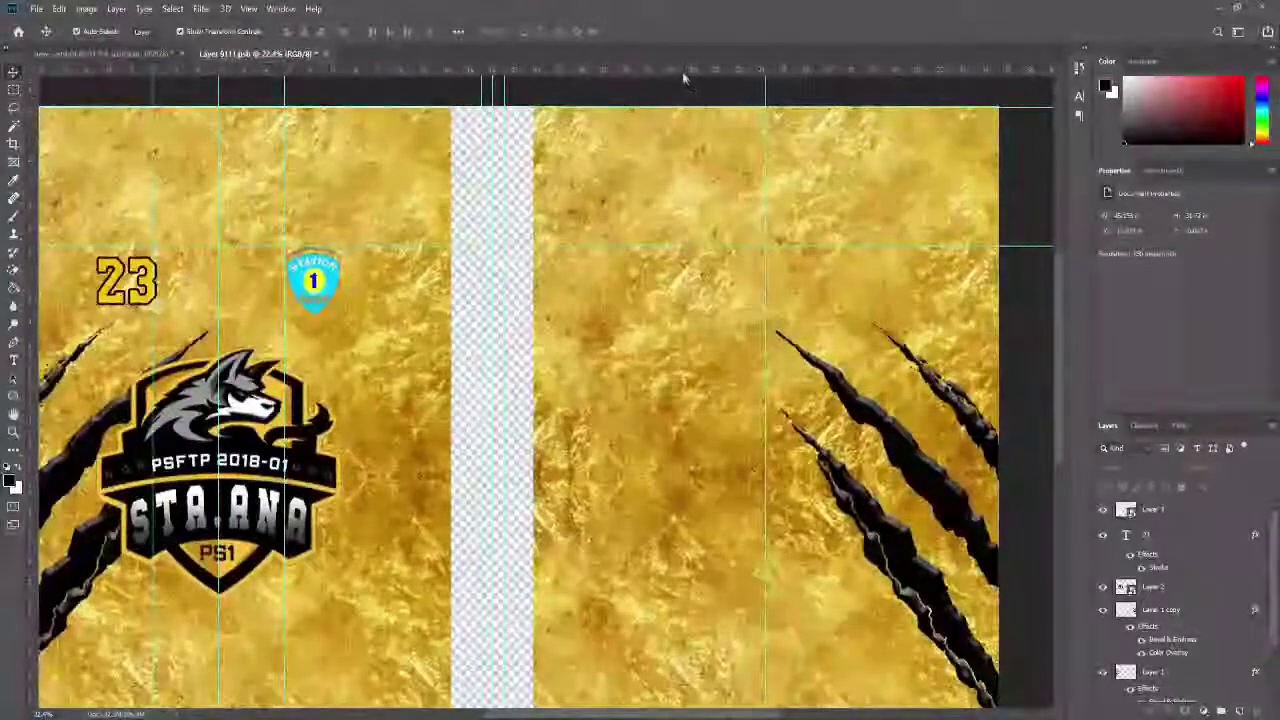
# Add a horizontal guide across the upper back panel, then paste the Lungsod ng Dabaw seal and erase its background.
pyautogui.moveTo(685, 78); pyautogui.dragTo(680, 203)
pyautogui.hotkey('ctrl', 'v')
pyautogui.press('e')
pyautogui.click(566, 452)
pyautogui.press('v')
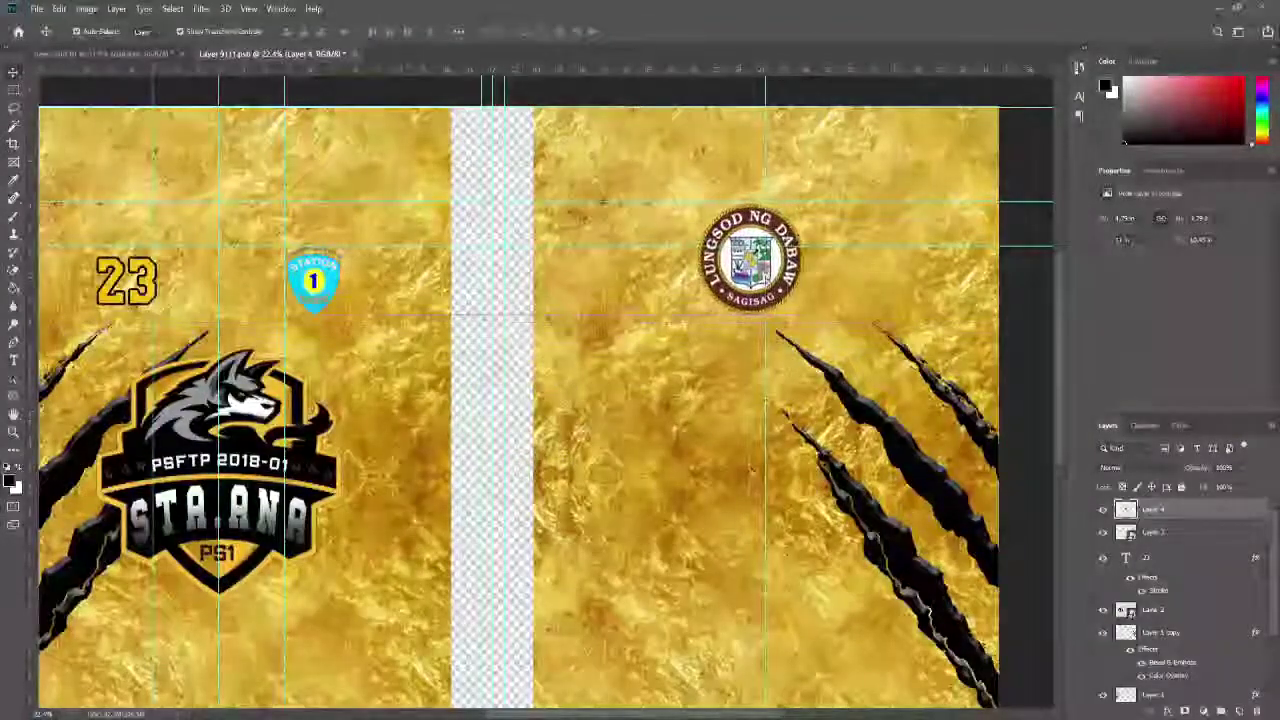
# Resize the city seal to 2.5 in and centre it on the back panel's vertical guide, just below the upper horizontal guide.
pyautogui.hotkey('ctrl', 't')
pyautogui.write('2.5')
pyautogui.press('Return')
pyautogui.moveTo(740, 231); pyautogui.dragTo(766, 230)
pyautogui.scroll(-3, 500, 337)
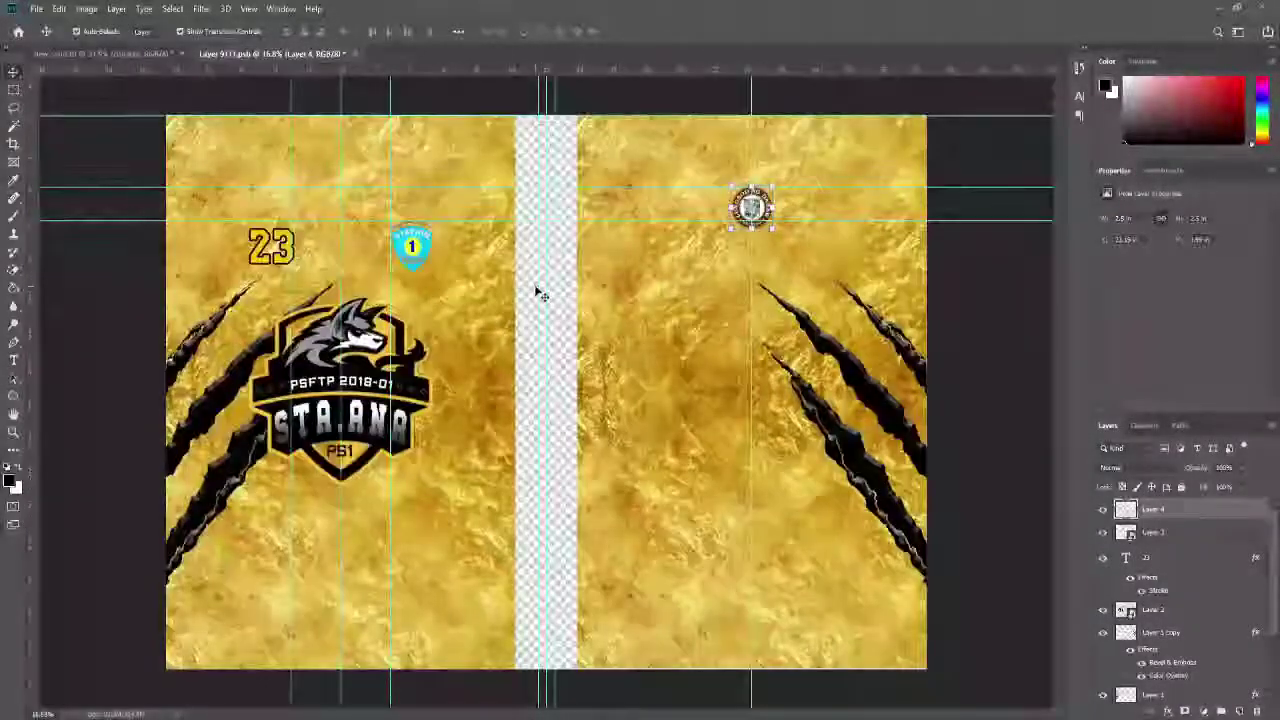
# Shrink the Station 1 badge on the front panel slightly, to about 2.44 in wide.
pyautogui.click(411, 245)
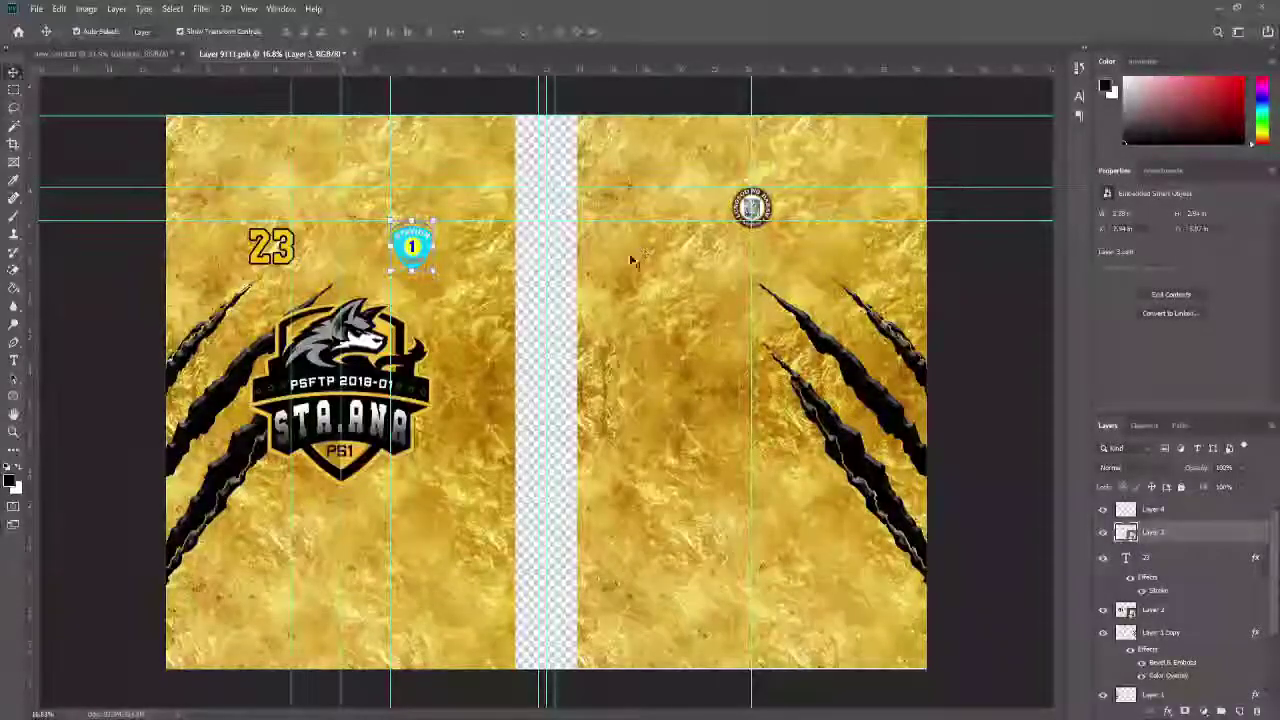
pyautogui.moveTo(436, 273); pyautogui.dragTo(420, 275)
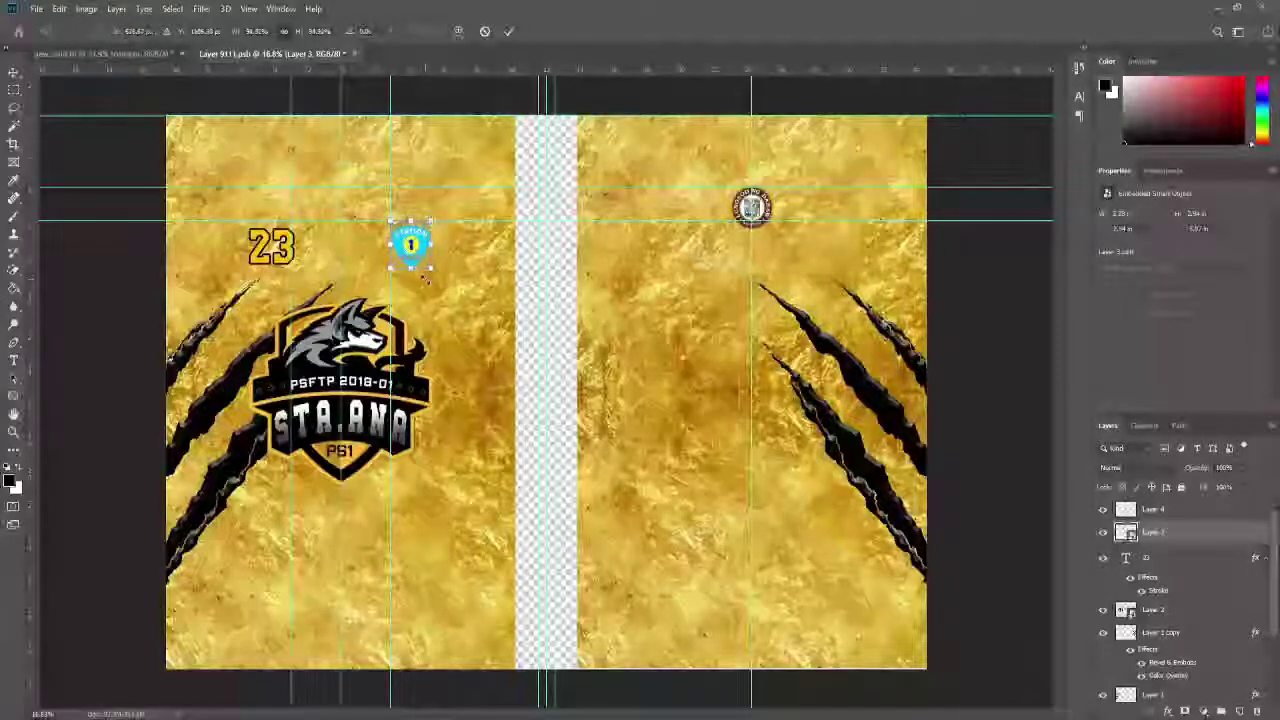
pyautogui.press('Return')
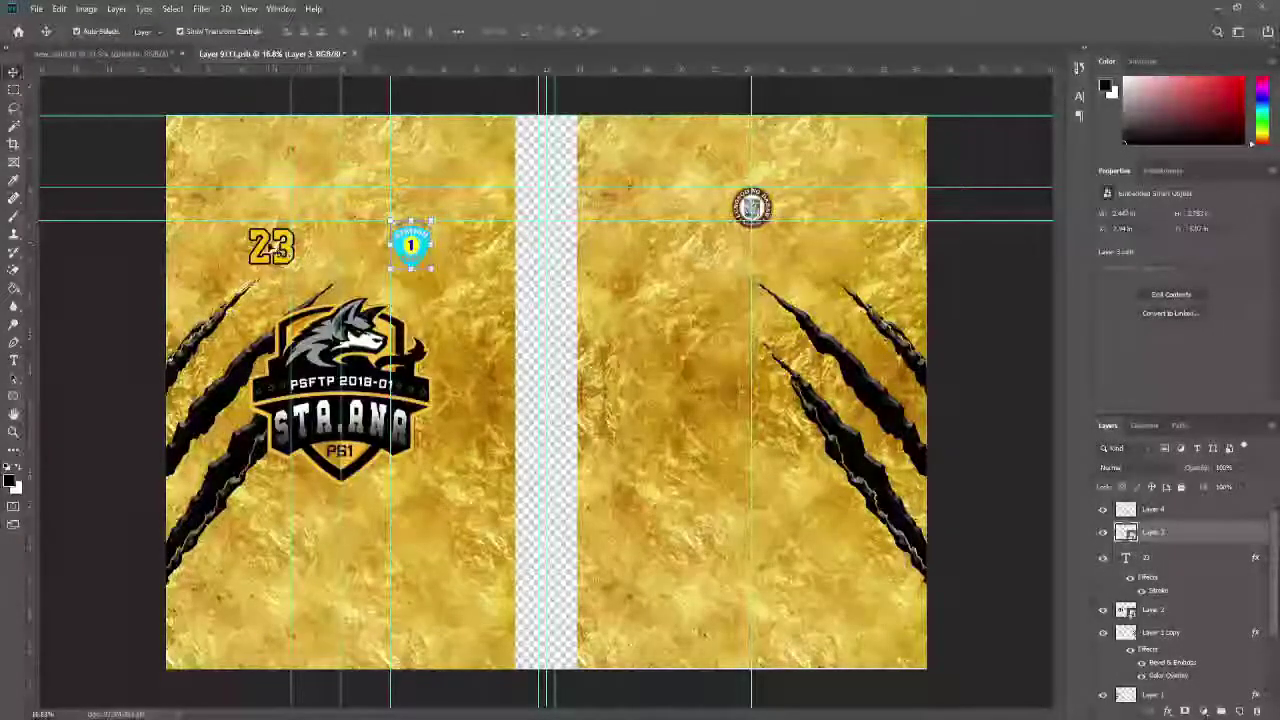
# Scale the 23 on the front panel down to about 91%.
pyautogui.click(271, 249)
pyautogui.hotkey('ctrl', 't')
pyautogui.moveTo(281, 248); pyautogui.dragTo(279, 248)
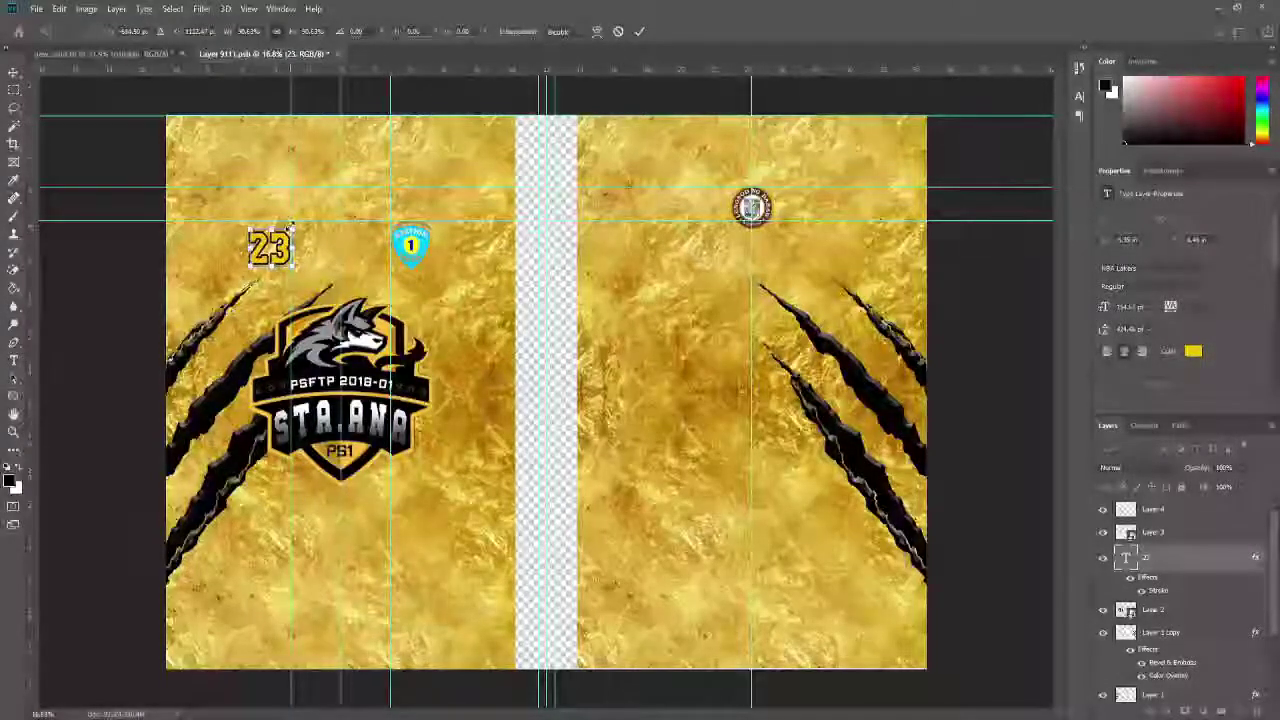
pyautogui.press('Return')
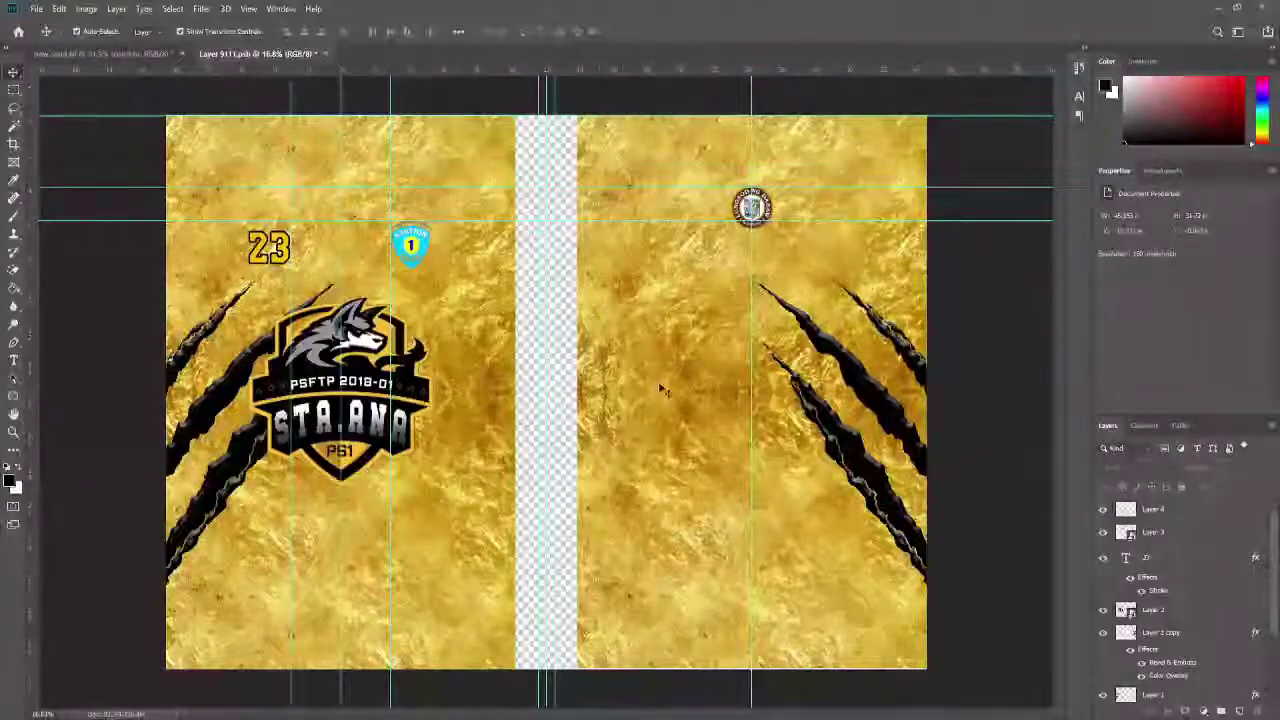
# Add yellow SURNAME text with a black stroke, enlarged and centred below the city seal on the back panel.
pyautogui.press('t')
pyautogui.click(665, 377)
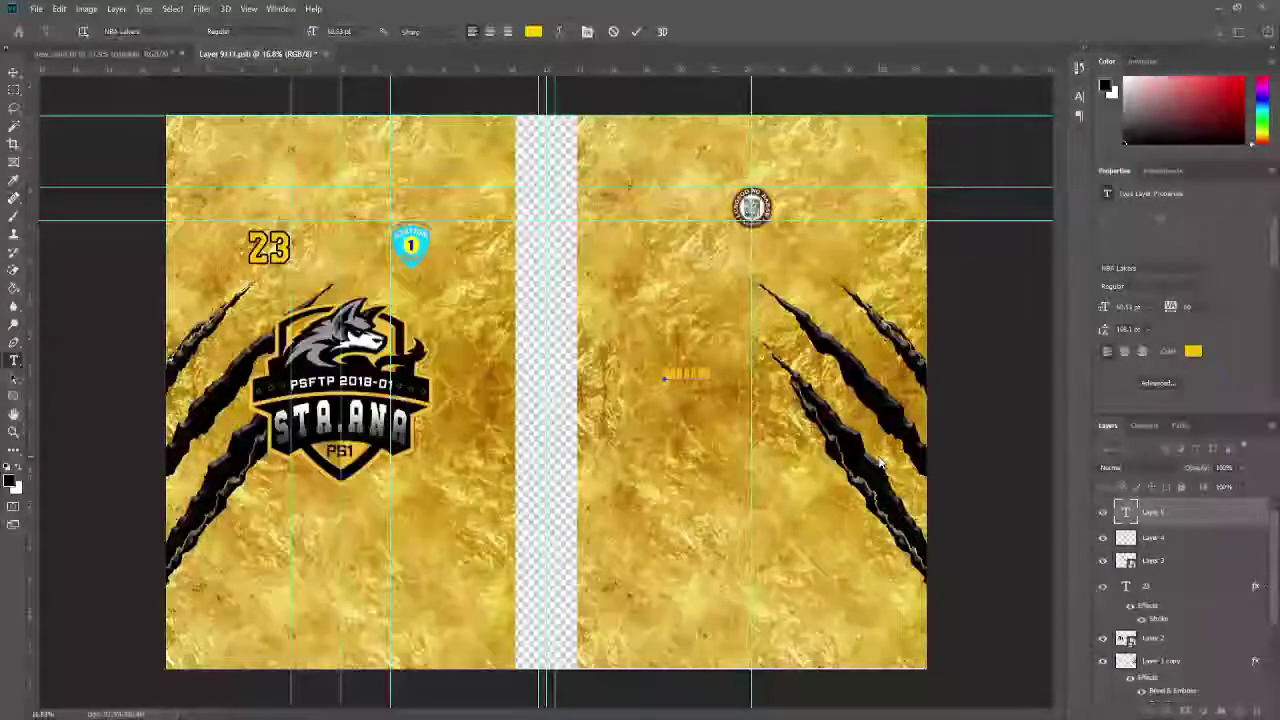
pyautogui.write('surname')
pyautogui.hotkey('ctrl', 't')
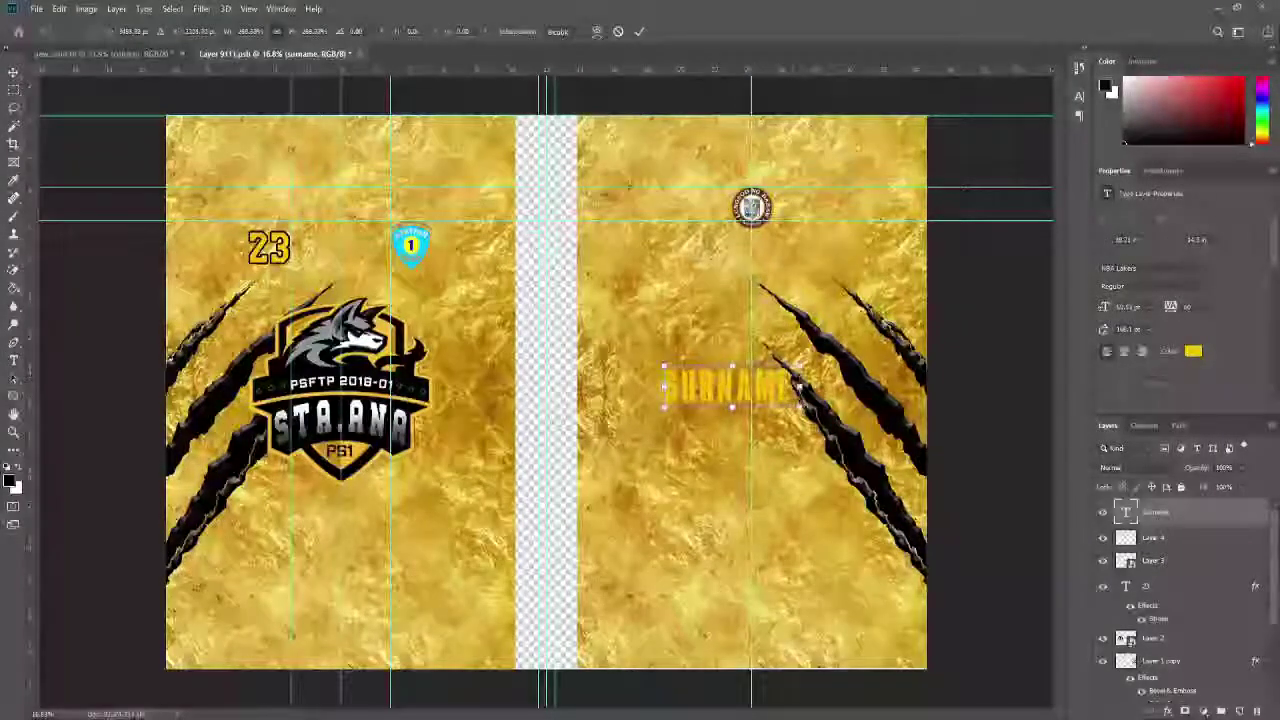
pyautogui.moveTo(797, 388); pyautogui.dragTo(806, 279)
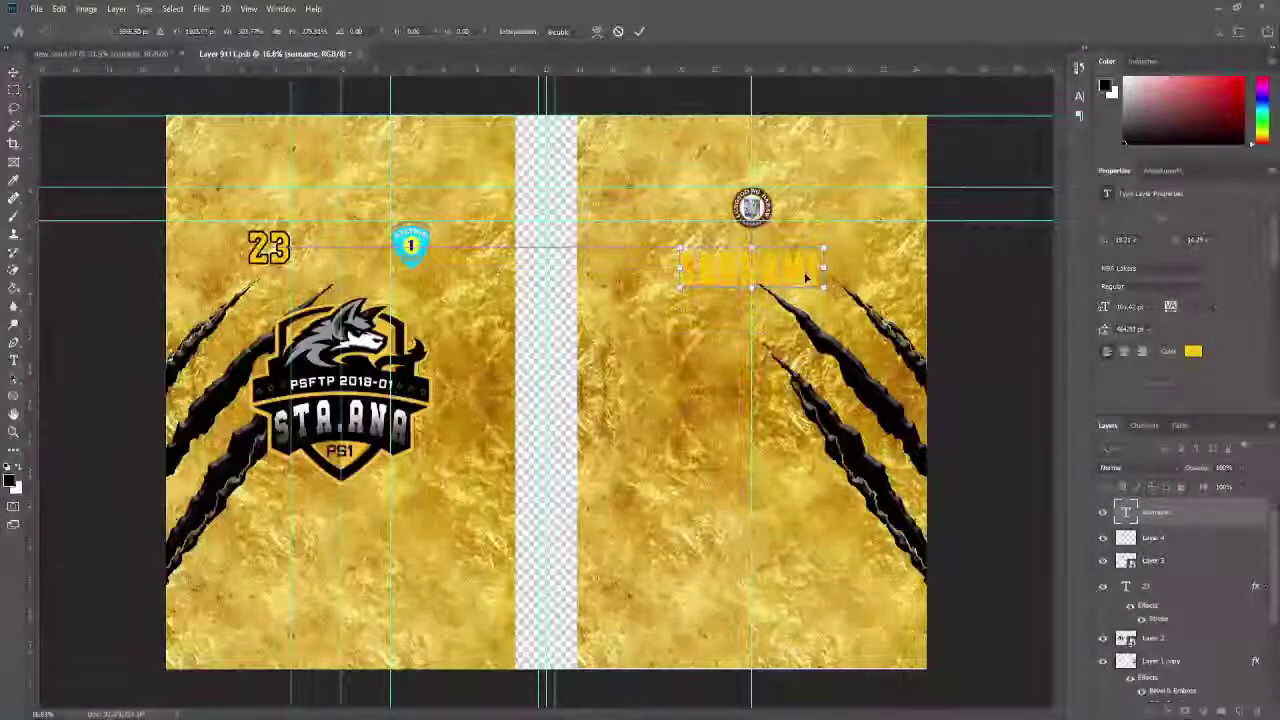
pyautogui.press('Return')
pyautogui.doubleClick(1200, 512)
pyautogui.click(1126, 365)
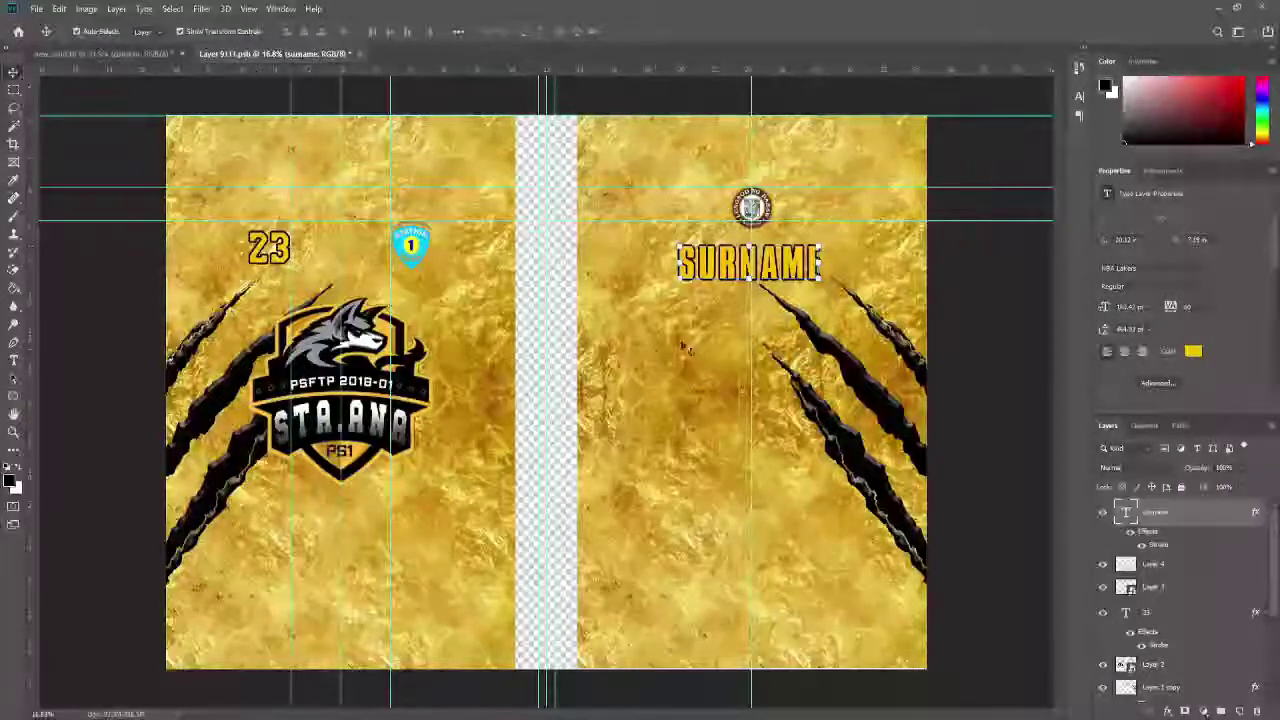
# Duplicate the 23 onto the back panel, enlarge it to about SURNAME's width beneath that text, and save the smart object.
pyautogui.click(1158, 614)
pyautogui.hotkey('ctrl', 'j')
pyautogui.moveTo(1163, 550); pyautogui.dragTo(1163, 551)
pyautogui.hotkey('ctrl', 't')
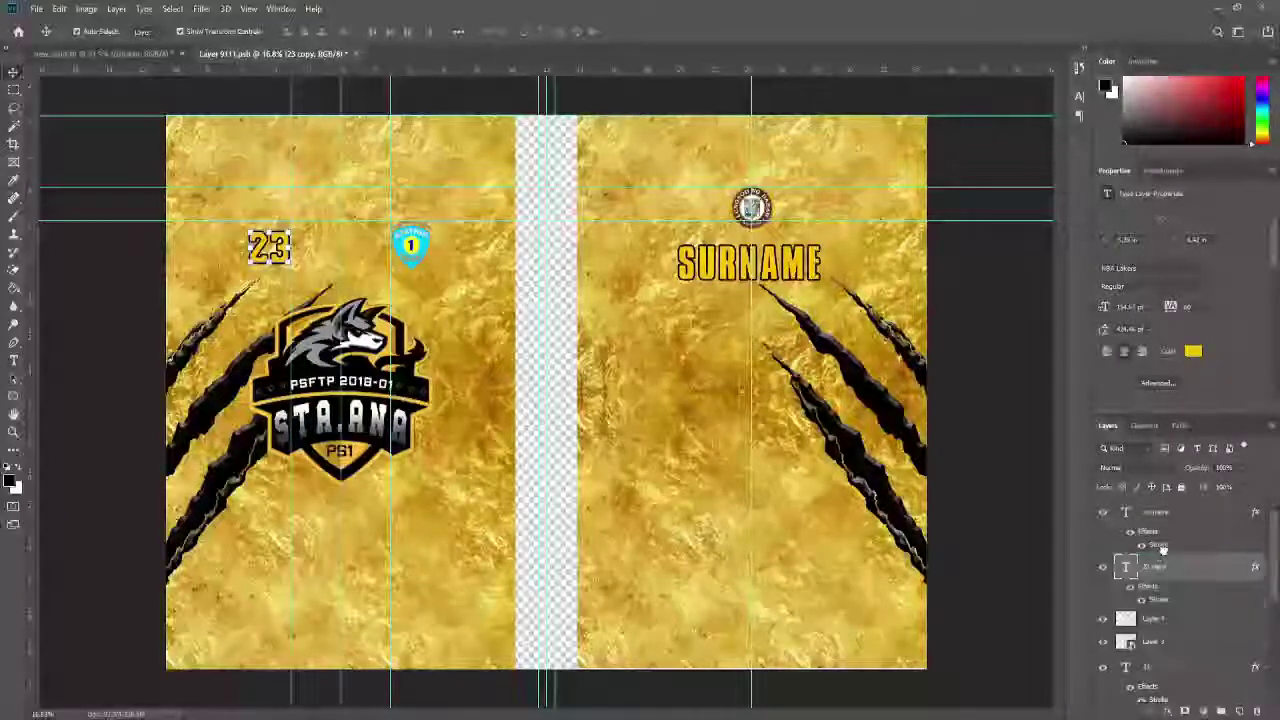
pyautogui.moveTo(290, 263); pyautogui.dragTo(404, 362)
pyautogui.moveTo(326, 296); pyautogui.dragTo(750, 354)
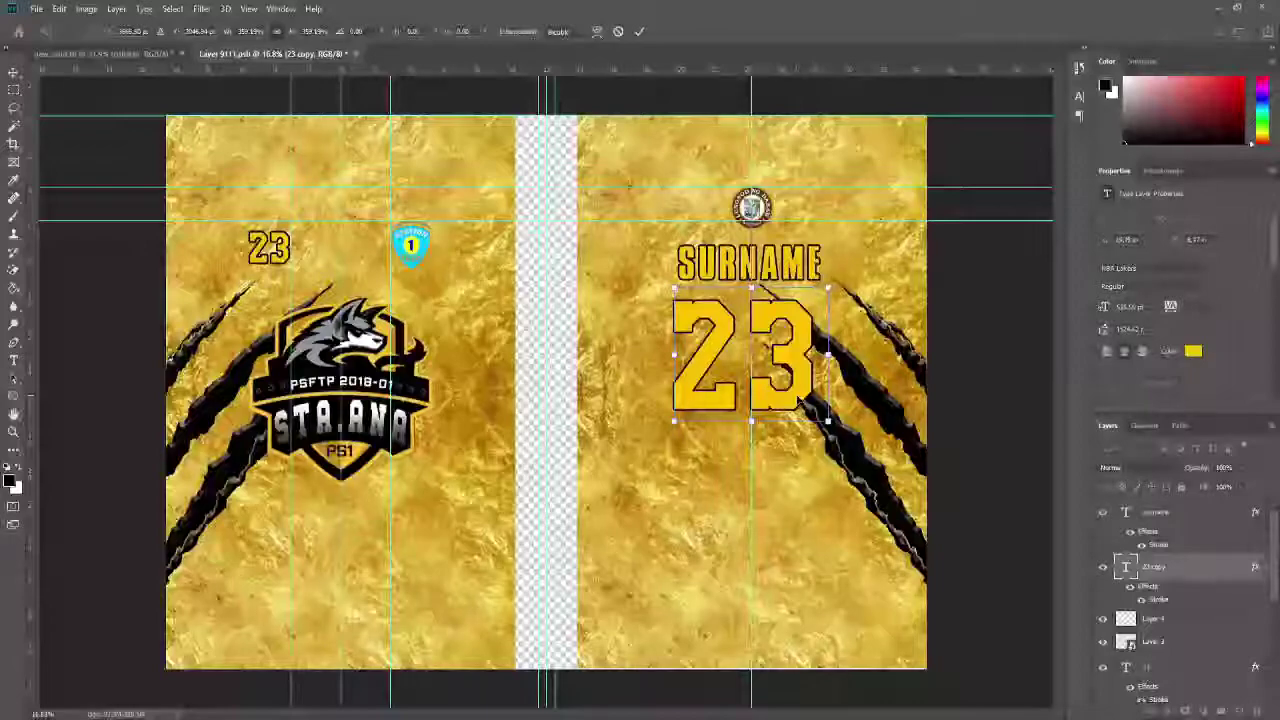
pyautogui.moveTo(798, 399); pyautogui.dragTo(804, 397)
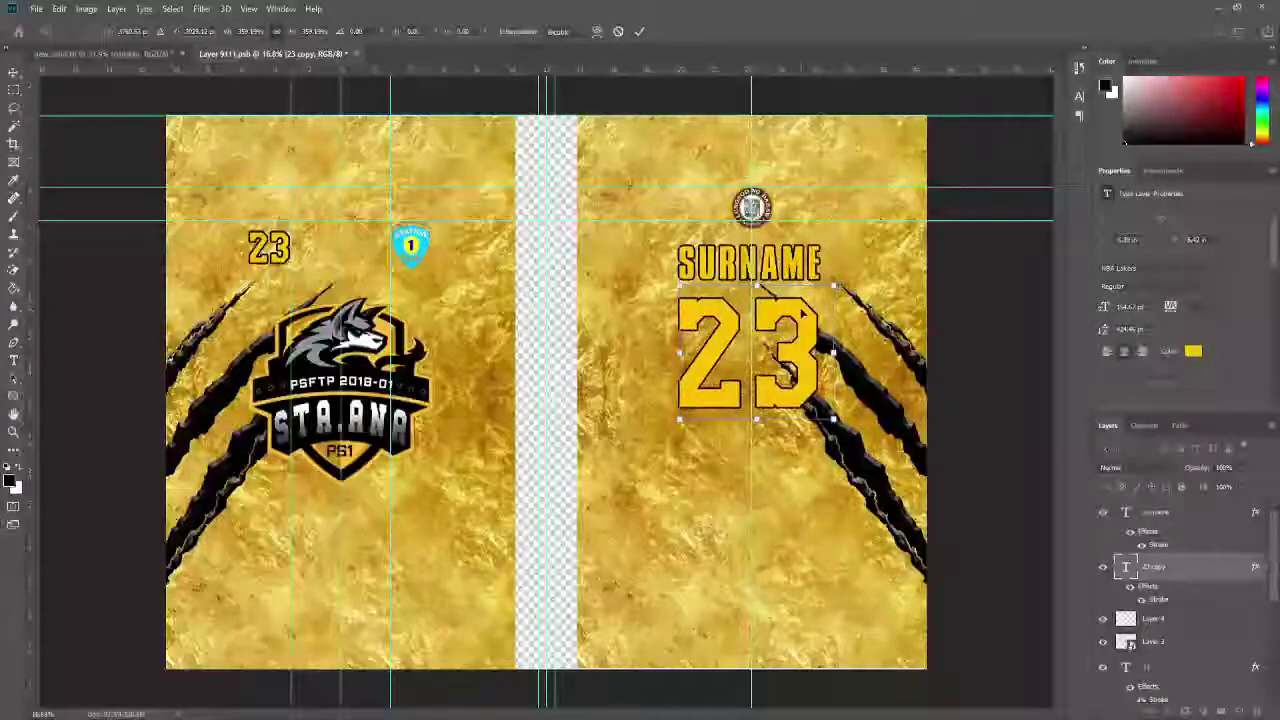
pyautogui.press('Return')
pyautogui.click(538, 390)
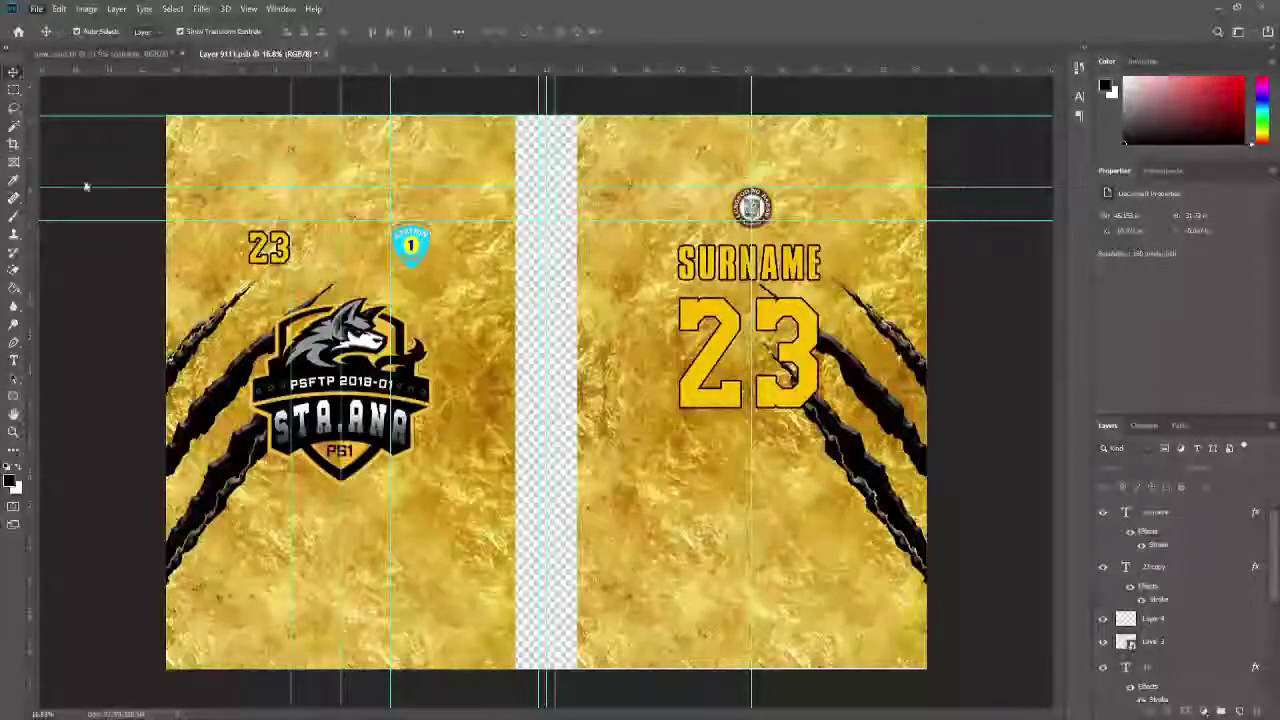
pyautogui.hotkey('ctrl', 's')
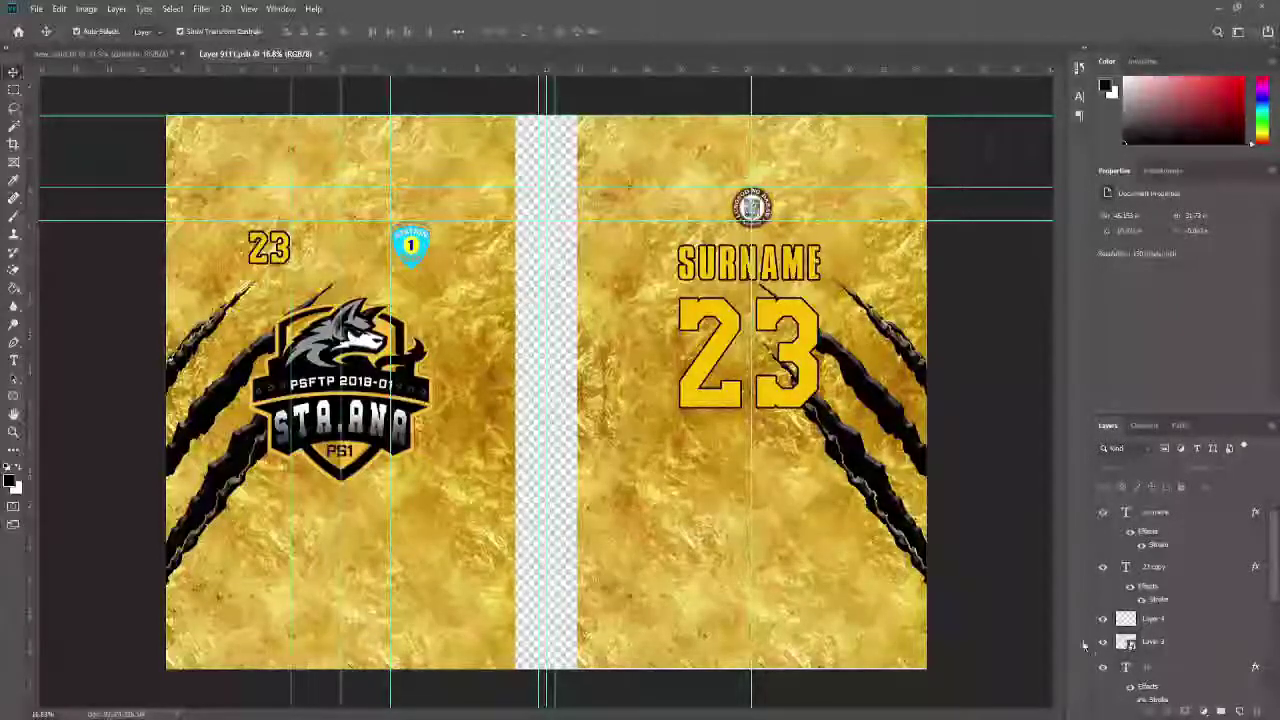
pyautogui.scroll(-3, 1150, 620)
pyautogui.click(1160, 668)
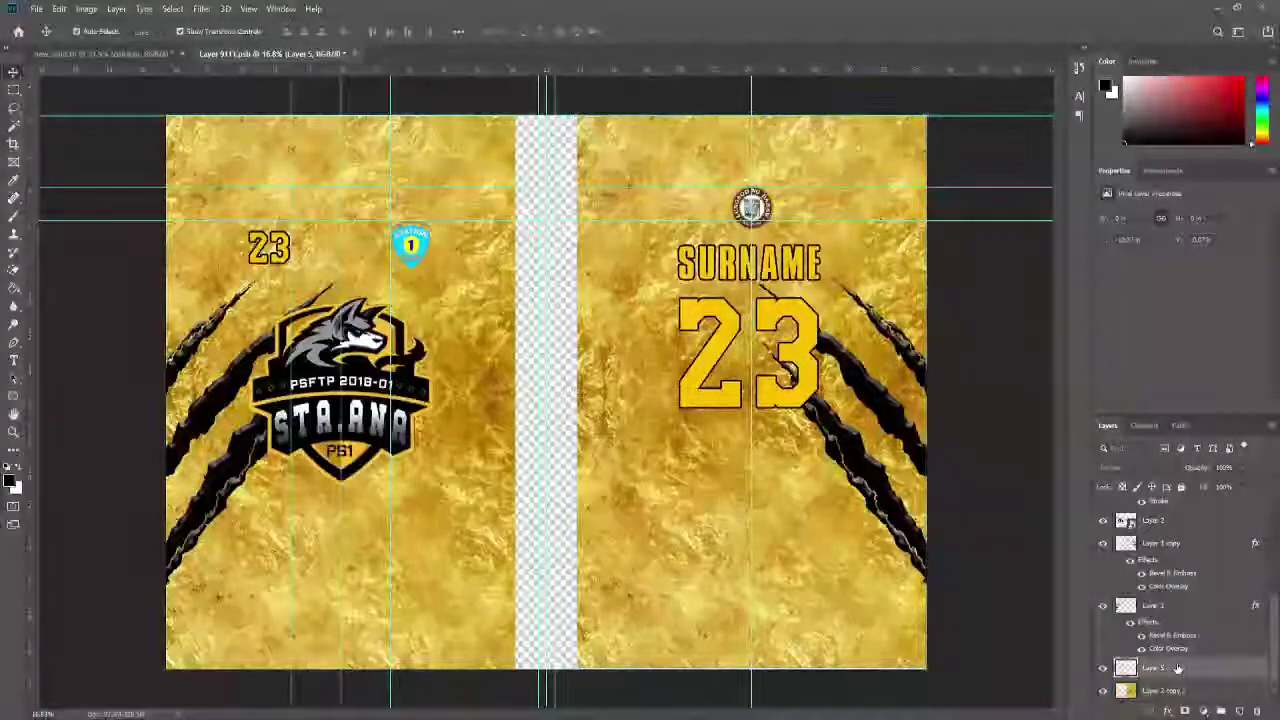
pyautogui.press('Delete')
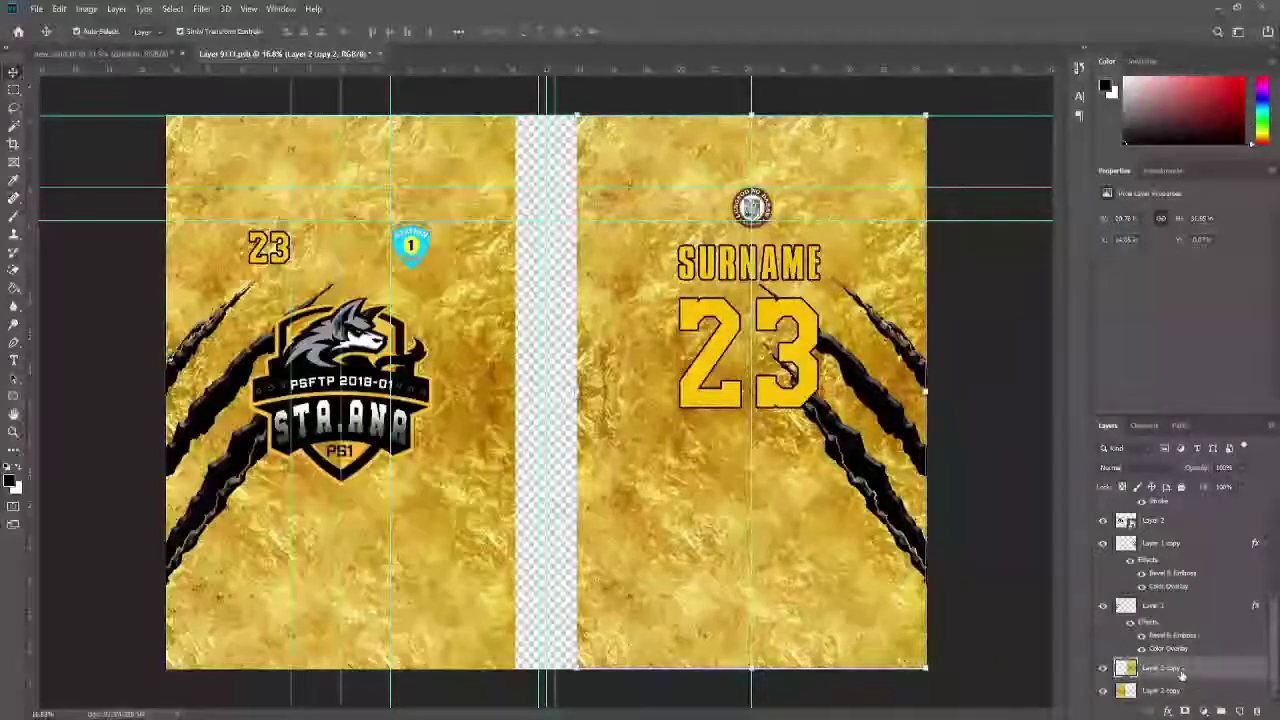
# Load the front panel's texture outline as a selection and add a new empty layer directly above that texture.
pyautogui.click(1145, 690)
pyautogui.keyDown('ctrl'); pyautogui.click(1124, 691); pyautogui.keyUp('ctrl')
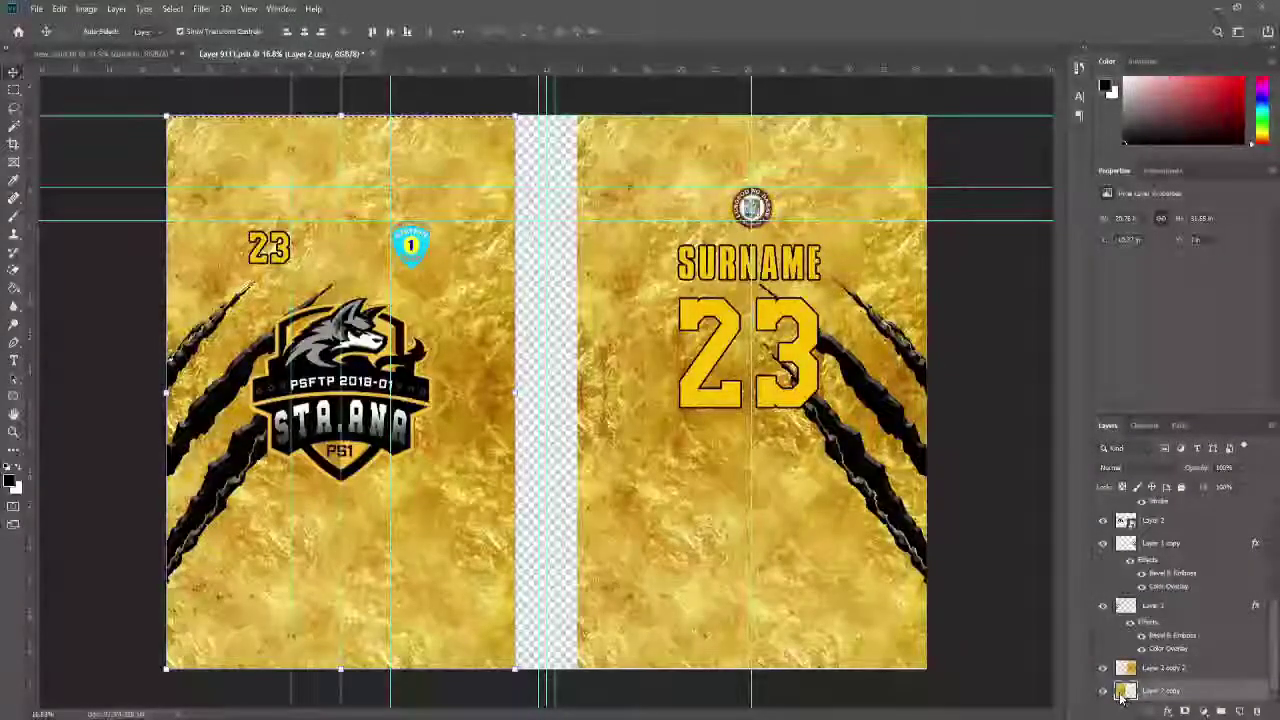
pyautogui.click(1014, 671)
pyautogui.click(1155, 691)
pyautogui.hotkey('ctrl', 'alt', 'shift', 'n')
pyautogui.scroll(-1, 1209, 667)
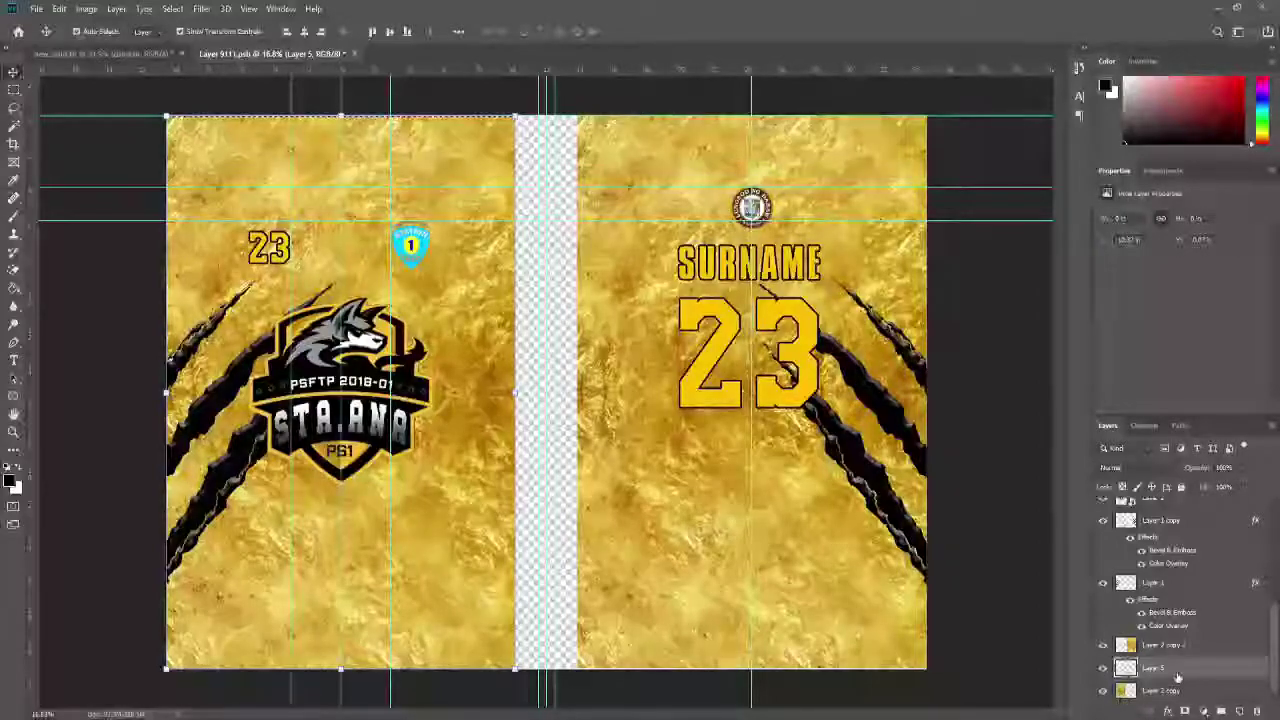
# Paint a soft-edged black fade across the top of the front panel within the selection, and deselect.
pyautogui.press('b')
pyautogui.moveTo(495, 125); pyautogui.dragTo(230, 150)
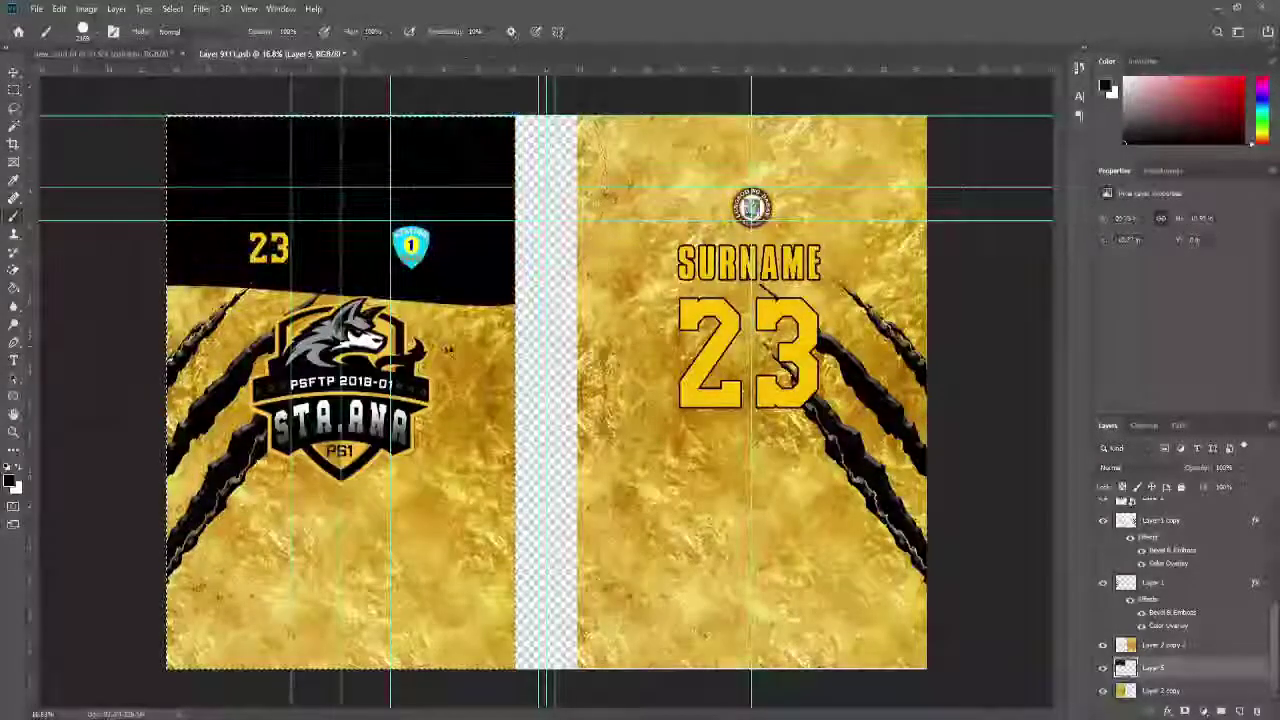
pyautogui.hotkey('ctrl', 'z')
pyautogui.hotkey('shift', '[')
pyautogui.hotkey('shift', '[')
pyautogui.hotkey('shift', '[')
pyautogui.hotkey('shift', '[')
pyautogui.moveTo(142, 148); pyautogui.dragTo(703, 156)
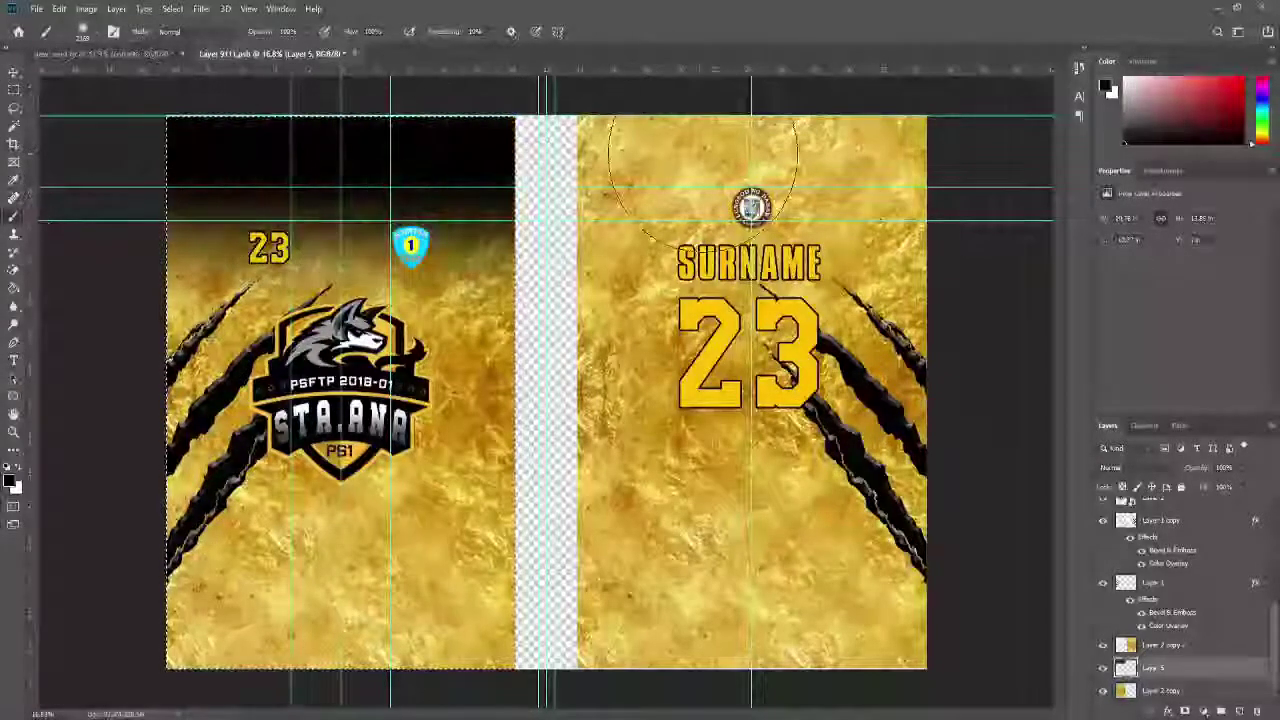
pyautogui.hotkey('ctrl', 'd')
# Duplicate the black fade layer above the back panel's texture and align it with the top of the back panel.
pyautogui.hotkey('ctrl', 'j')
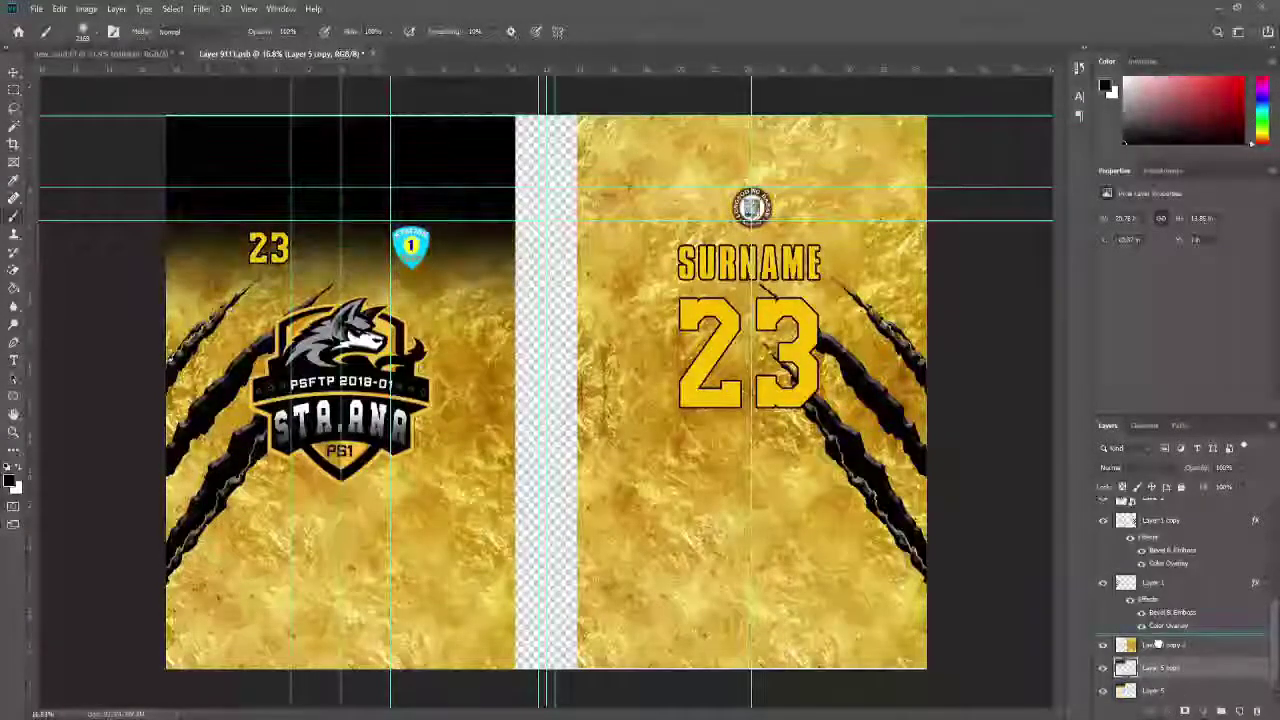
pyautogui.moveTo(1158, 644); pyautogui.dragTo(1158, 640)
pyautogui.hotkey('ctrl', 't')
pyautogui.moveTo(442, 166); pyautogui.dragTo(861, 164)
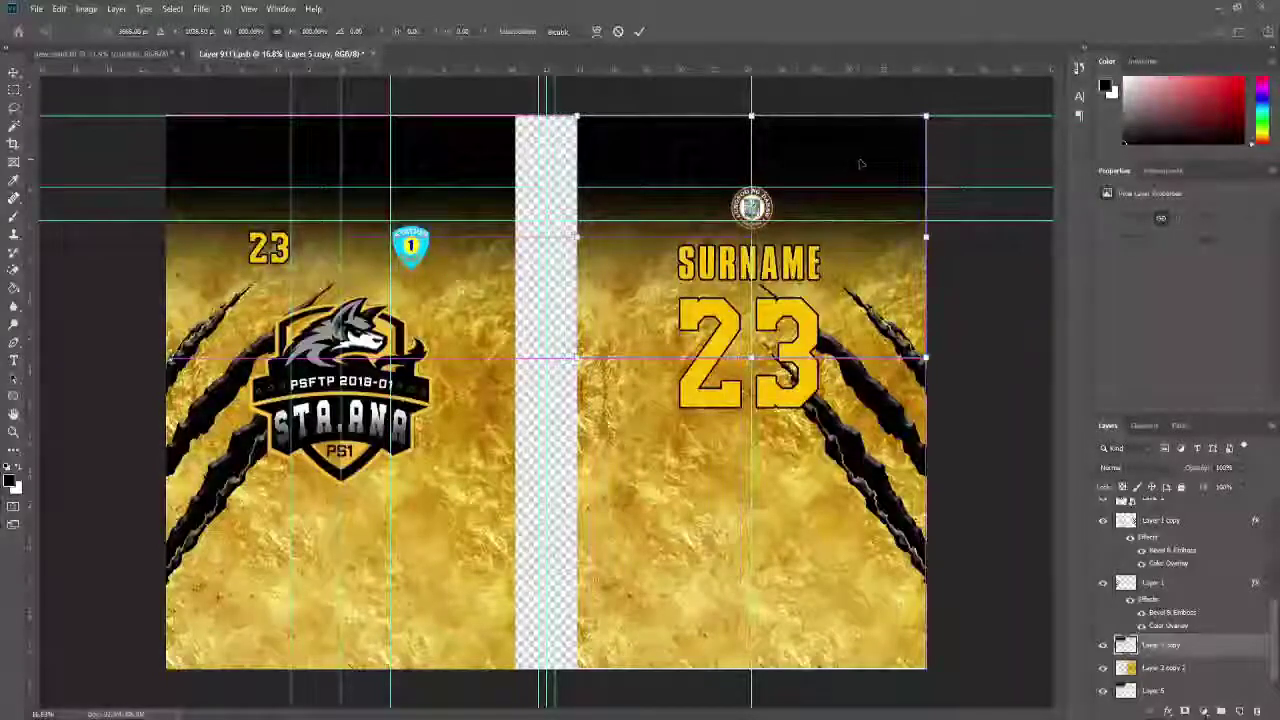
pyautogui.press('Return')
# Save and close the smart object to update the jersey mockup with the black shoulder fade.
pyautogui.press('b')
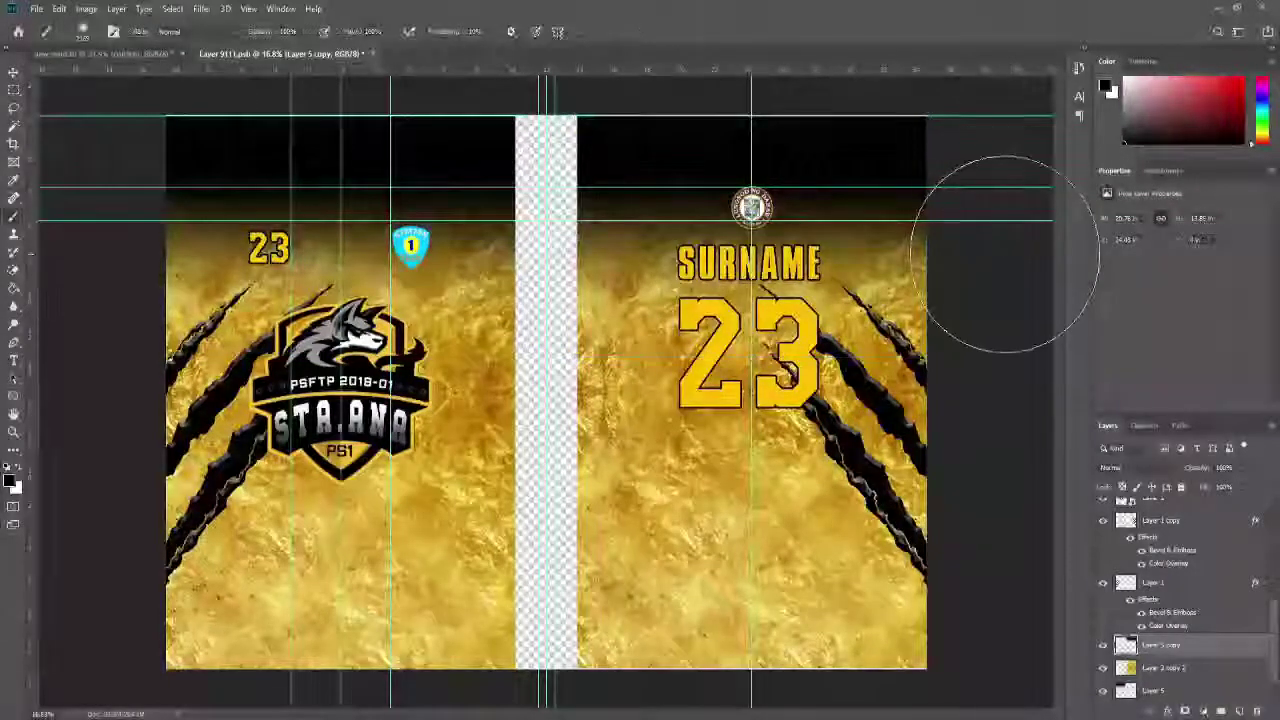
pyautogui.press('v')
pyautogui.click(1012, 275)
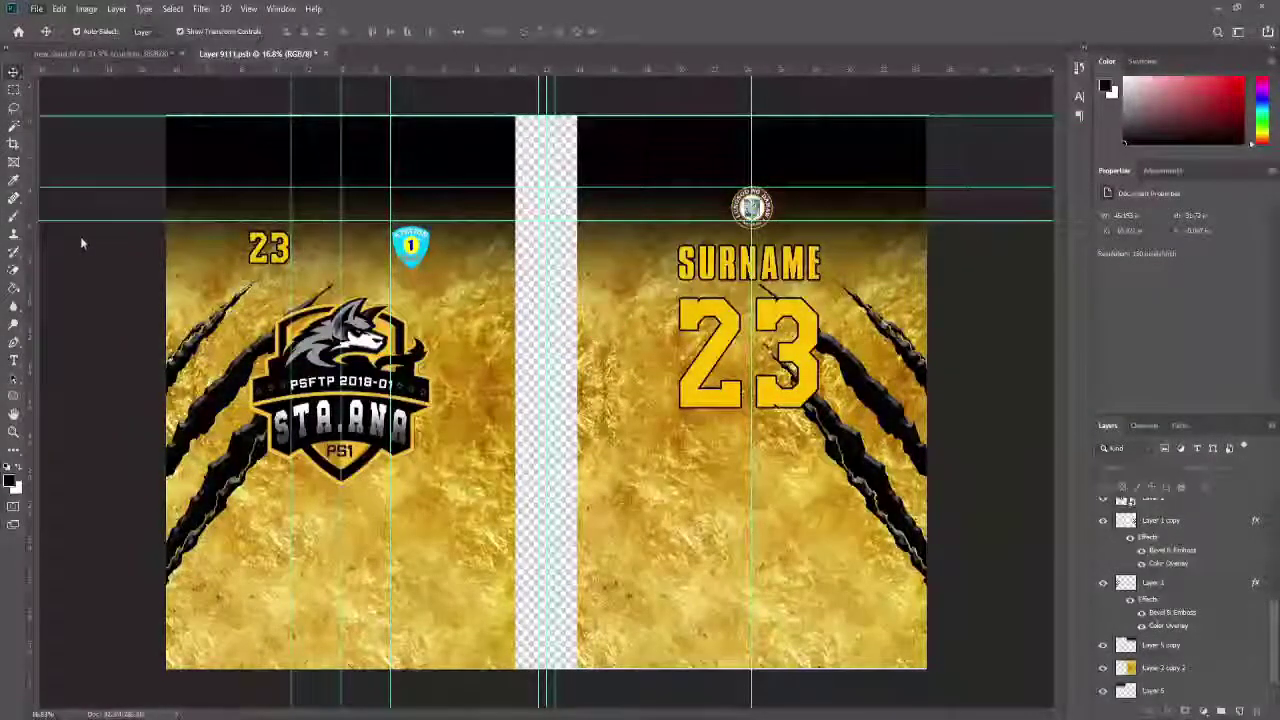
pyautogui.hotkey('ctrl', 's')
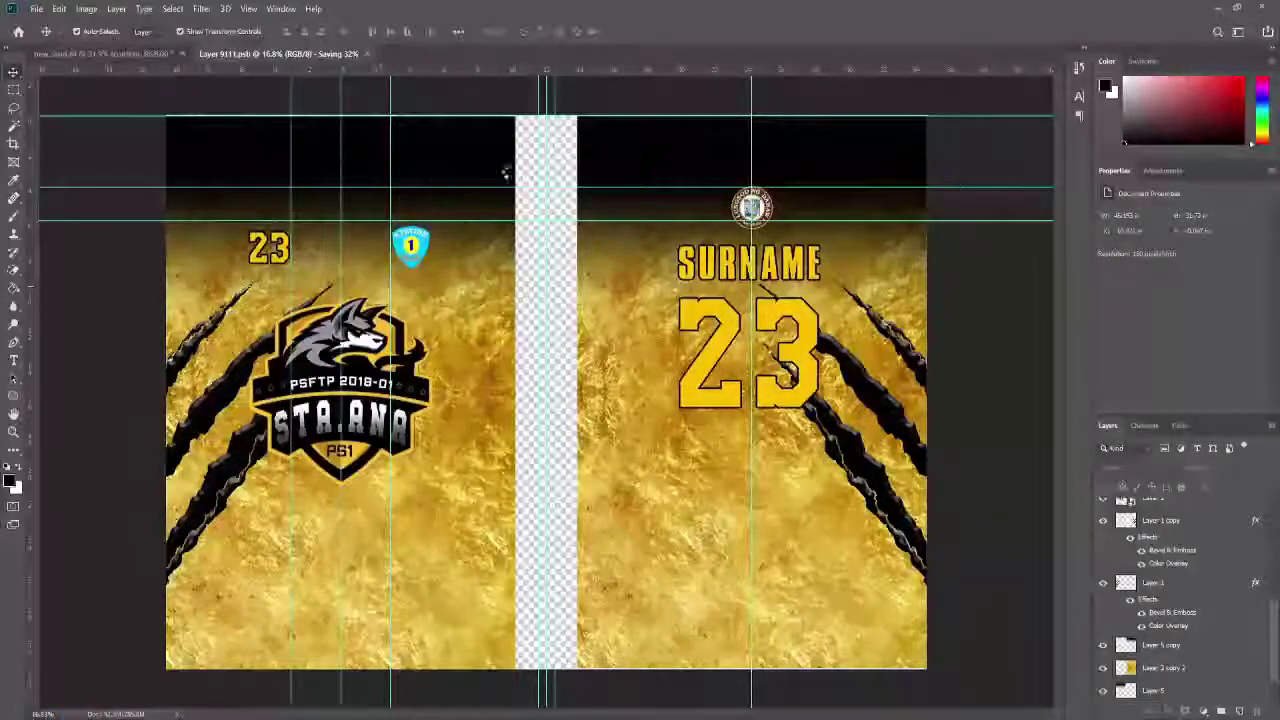
pyautogui.hotkey('ctrl', 'w')
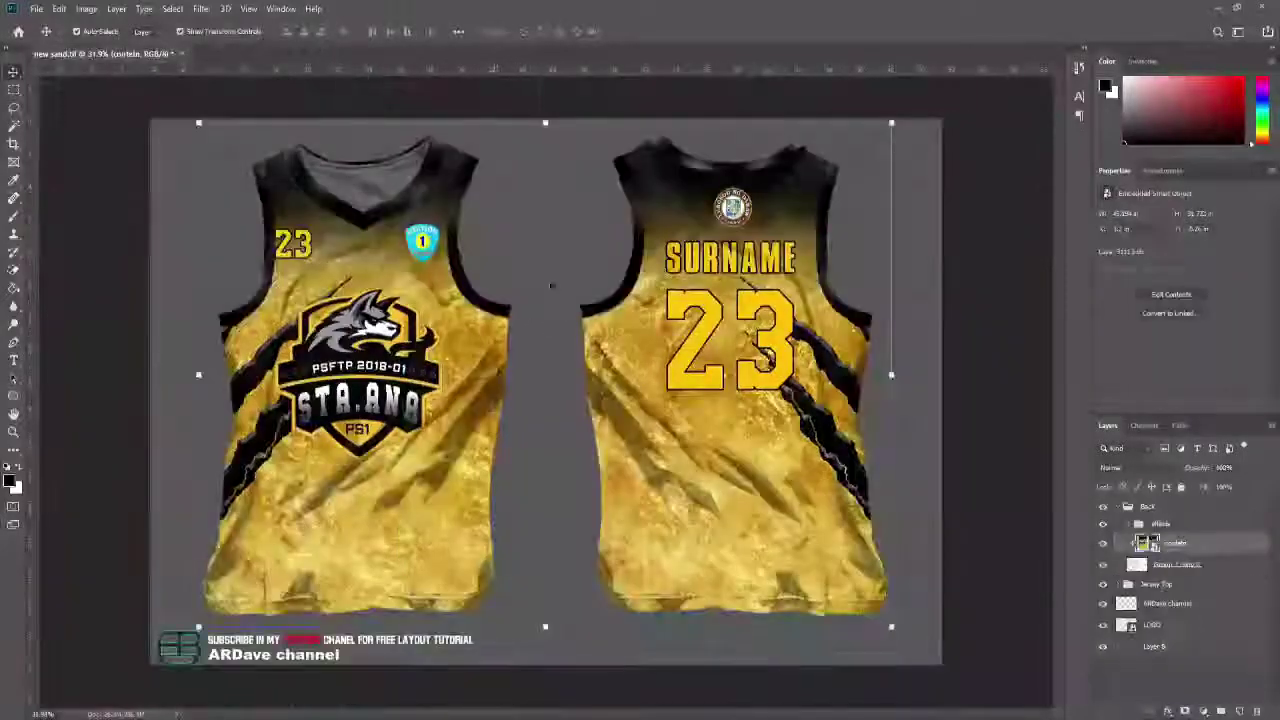
pyautogui.scroll(-1, 663, 466)
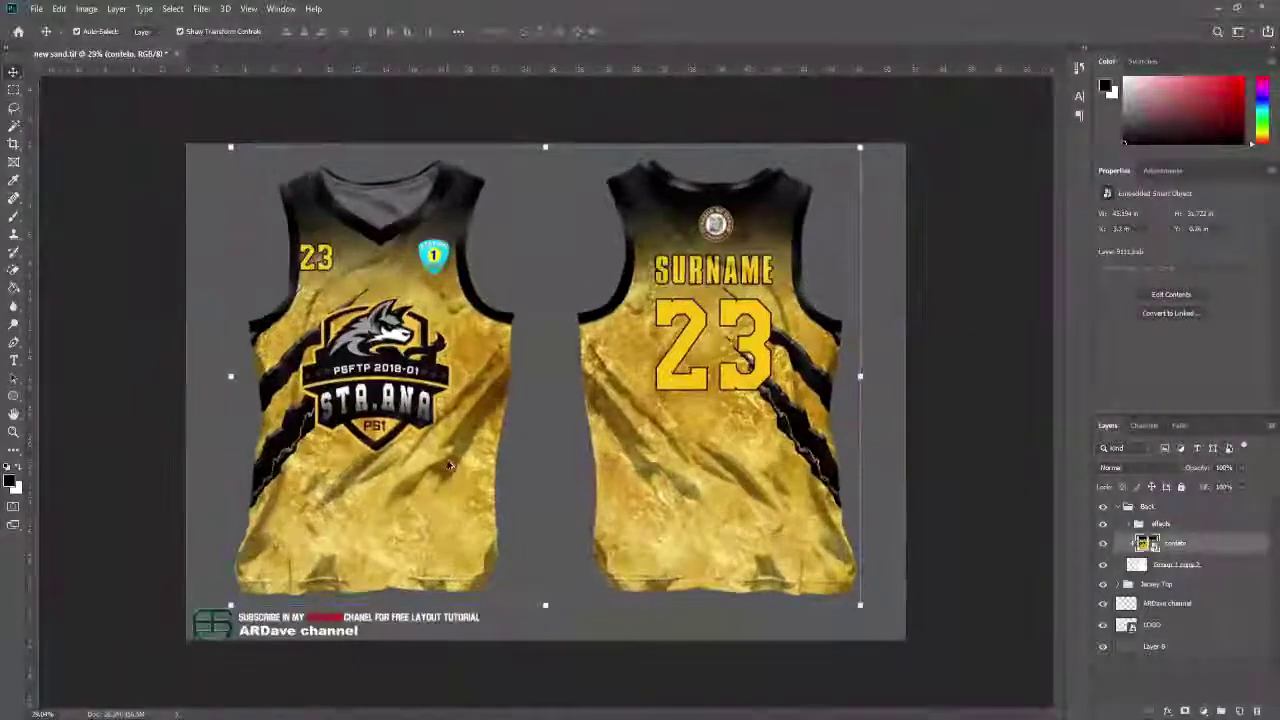
pyautogui.click(968, 376)
pyautogui.scroll(-1, 968, 376)
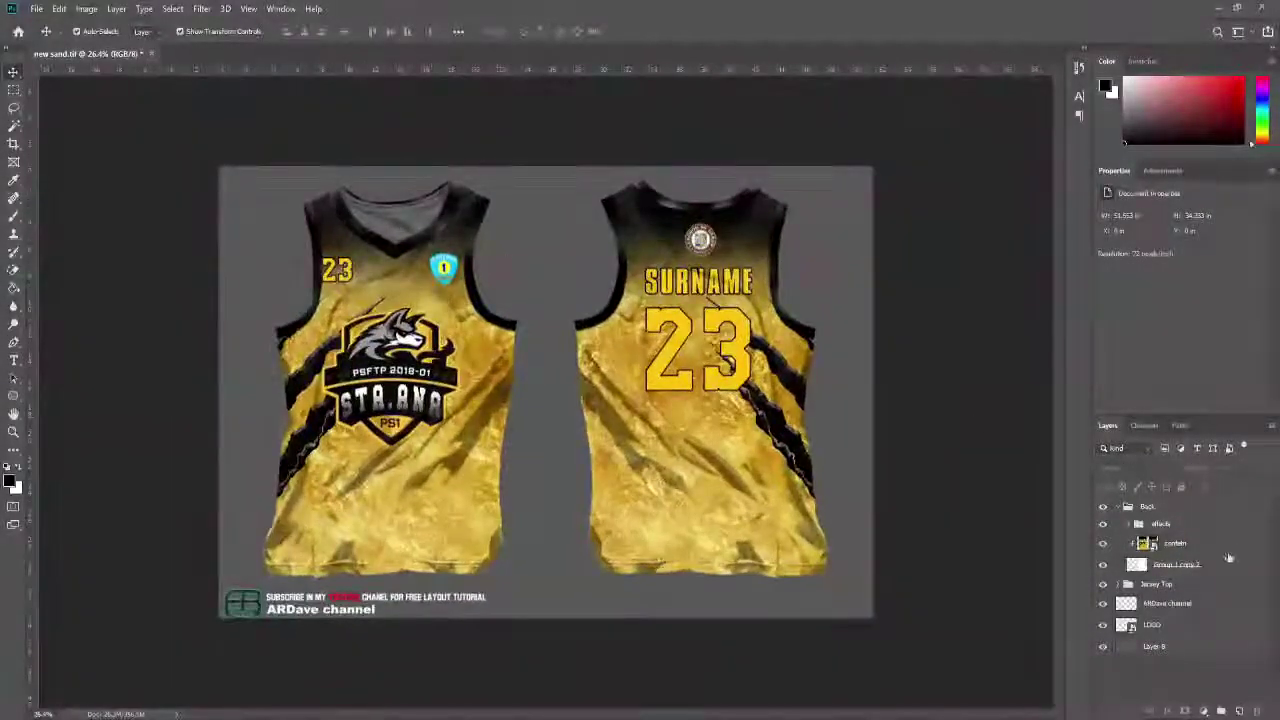
# Reopen the artwork smart object, return to the mockup and try to scale down the back jersey's artwork layer.
pyautogui.doubleClick(1150, 546)
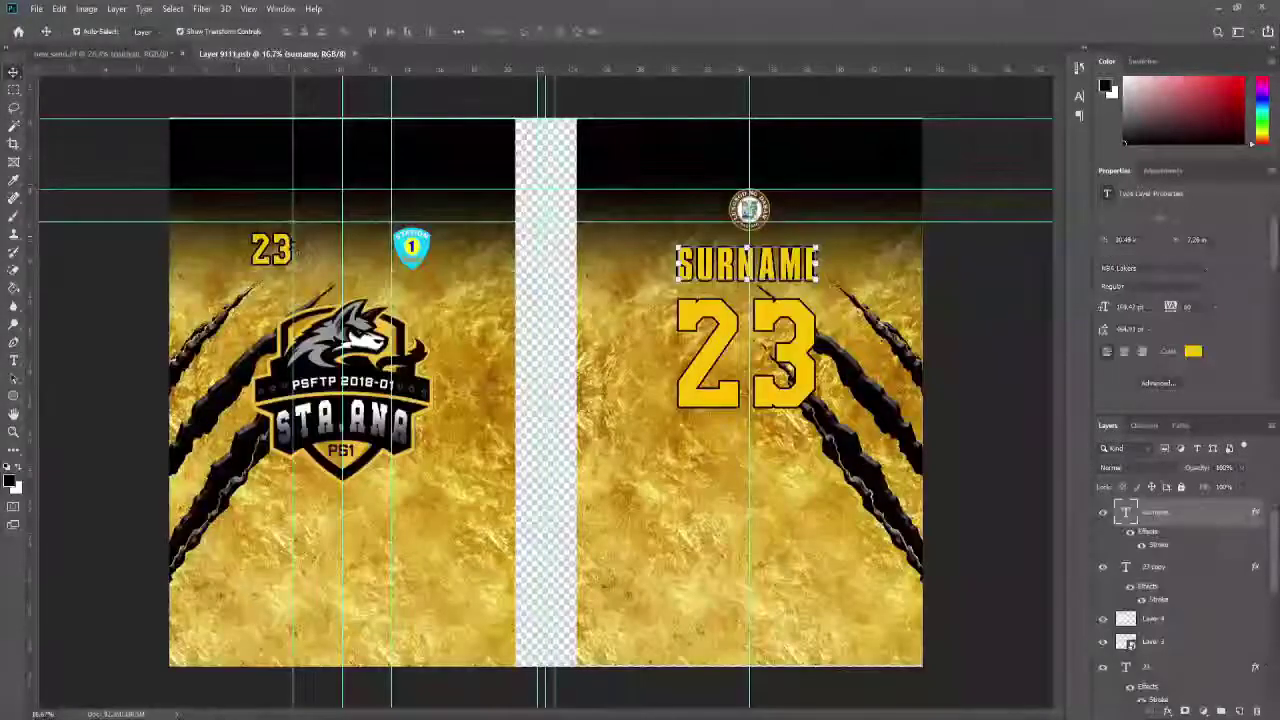
pyautogui.click(167, 56)
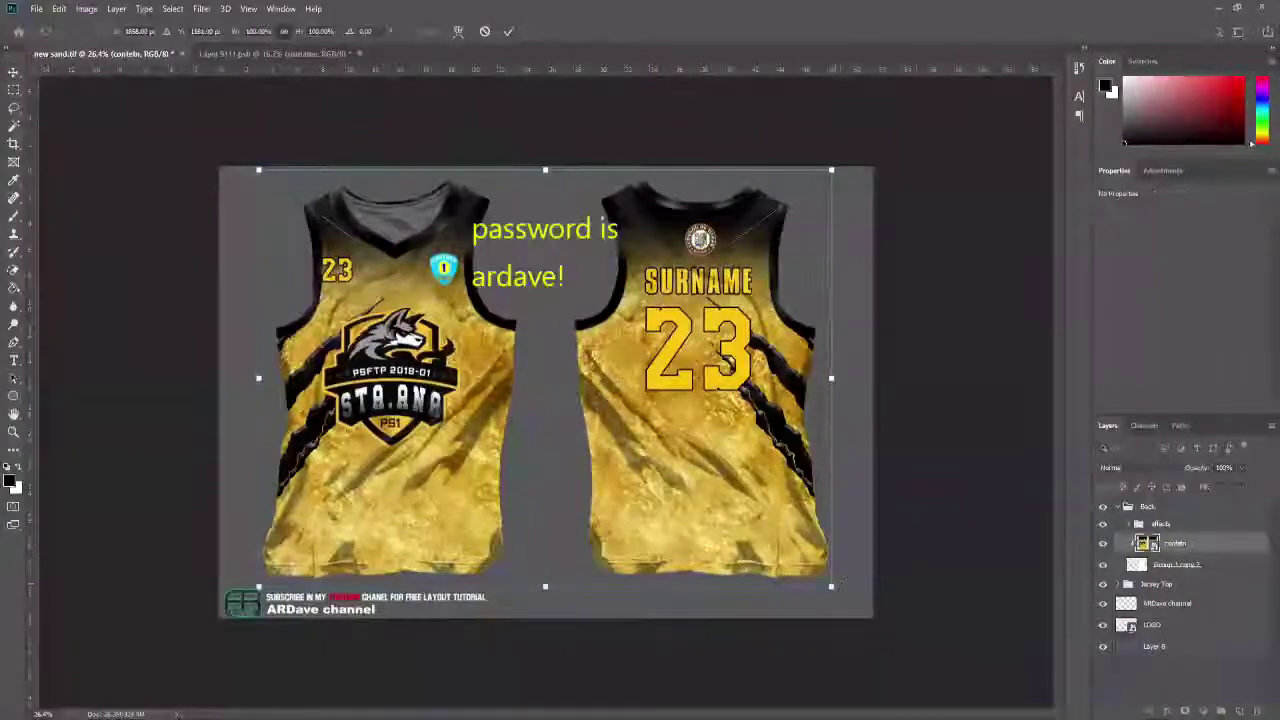
pyautogui.moveTo(833, 587); pyautogui.dragTo(797, 563)
pyautogui.press('Return')
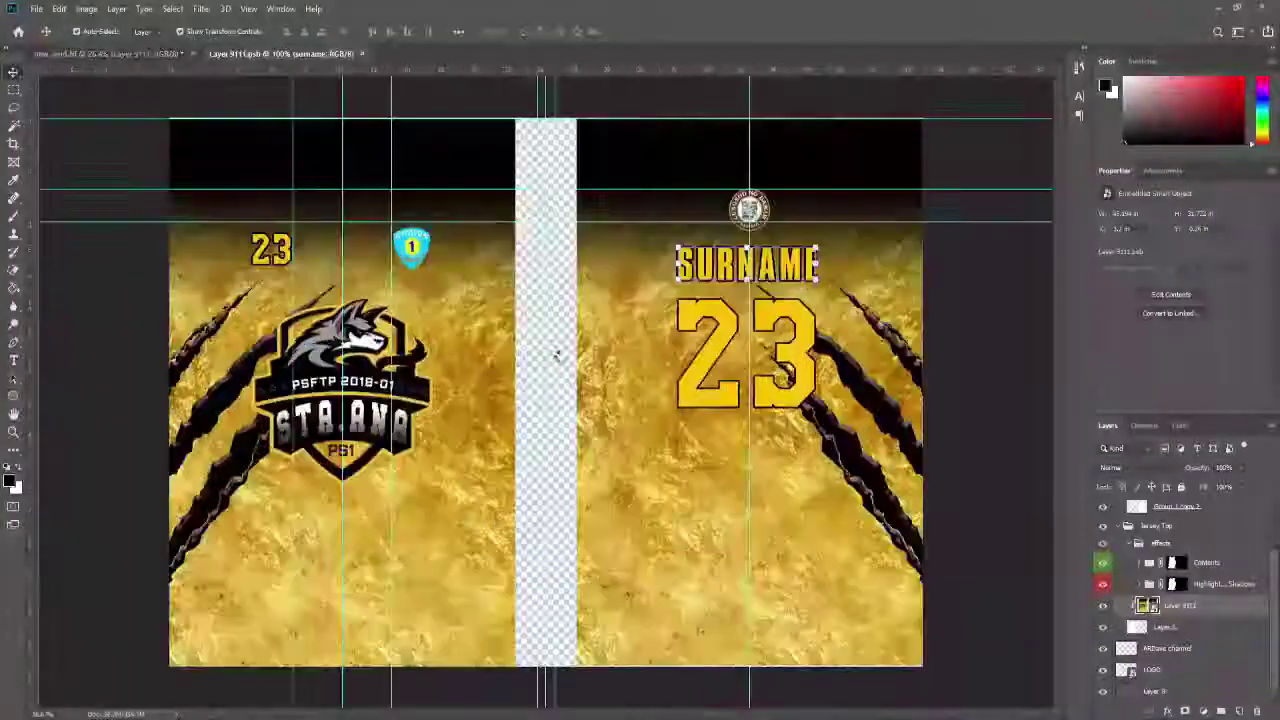
# Move the front panel's claw marks lower and delete the claw marks on the back panel.
pyautogui.moveTo(220, 409); pyautogui.dragTo(215, 471)
pyautogui.click(882, 410)
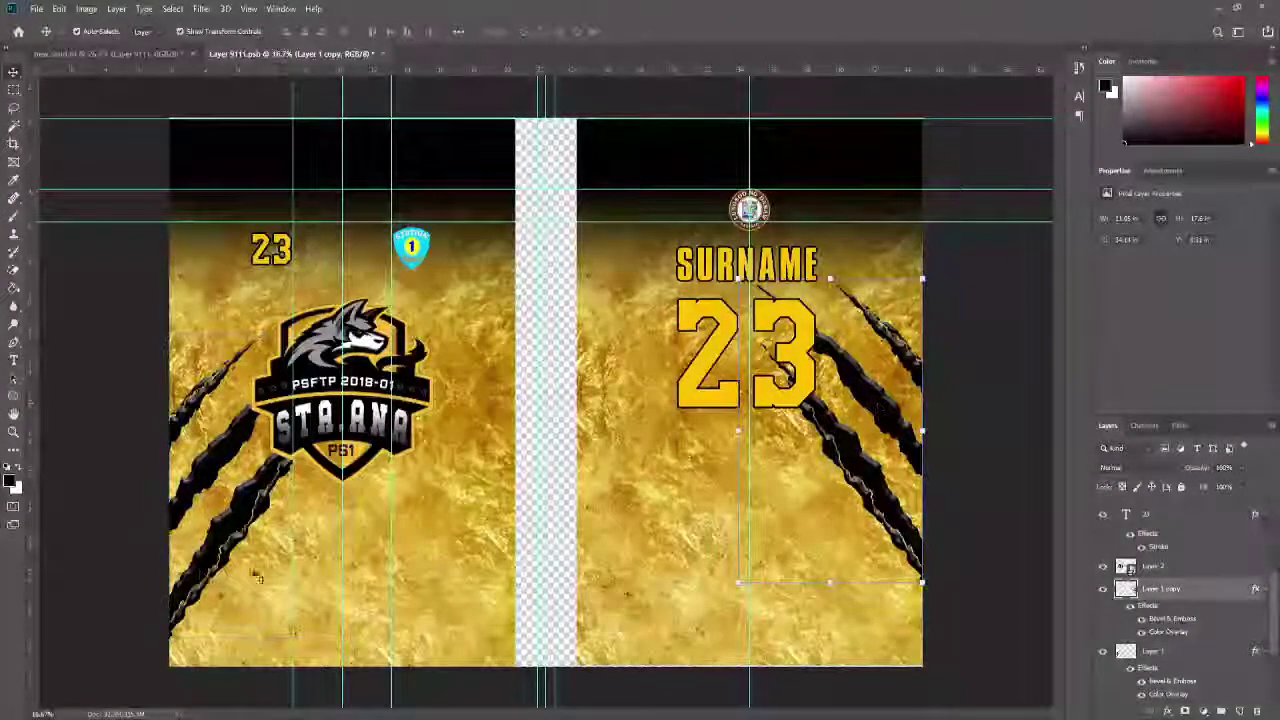
pyautogui.press('Delete')
# Duplicate the front claw marks, flip the copy horizontally and align it with the back panel's outer edge at the same height.
pyautogui.hotkey('ctrl', 'j')
pyautogui.hotkey('ctrl', 't')
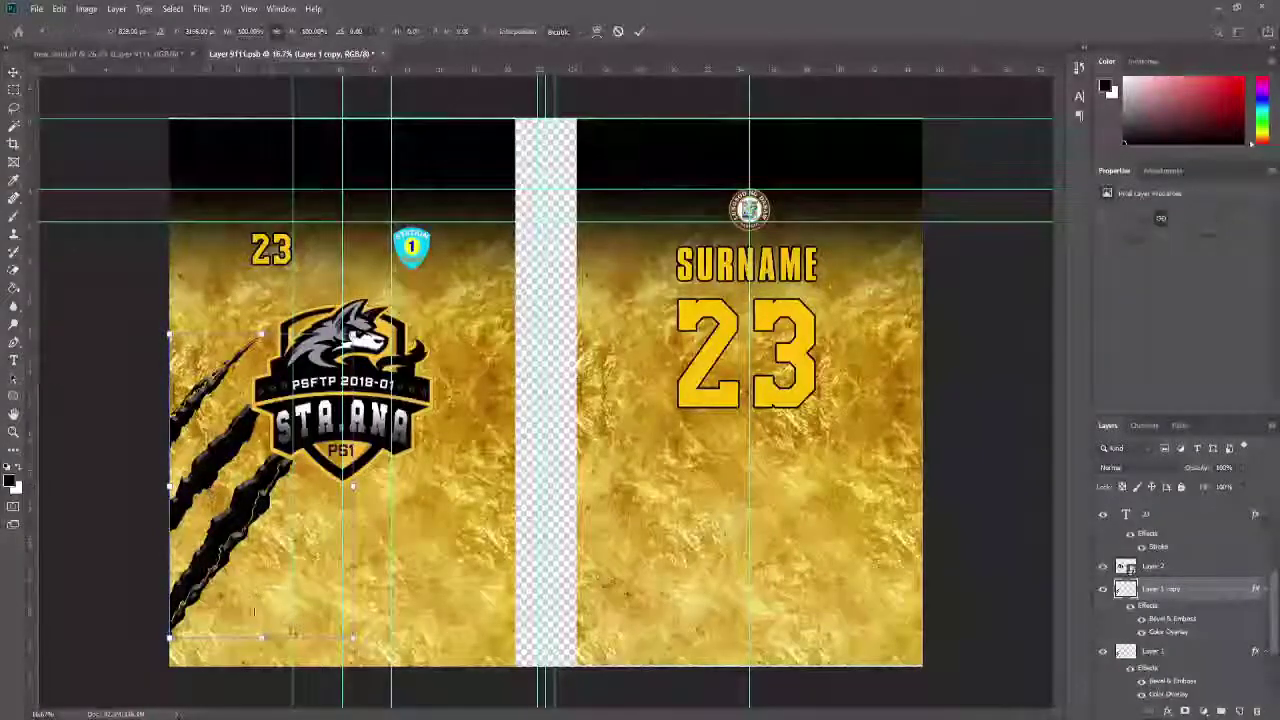
pyautogui.rightClick(292, 632)
pyautogui.click(335, 606)
pyautogui.moveTo(281, 523); pyautogui.dragTo(850, 523)
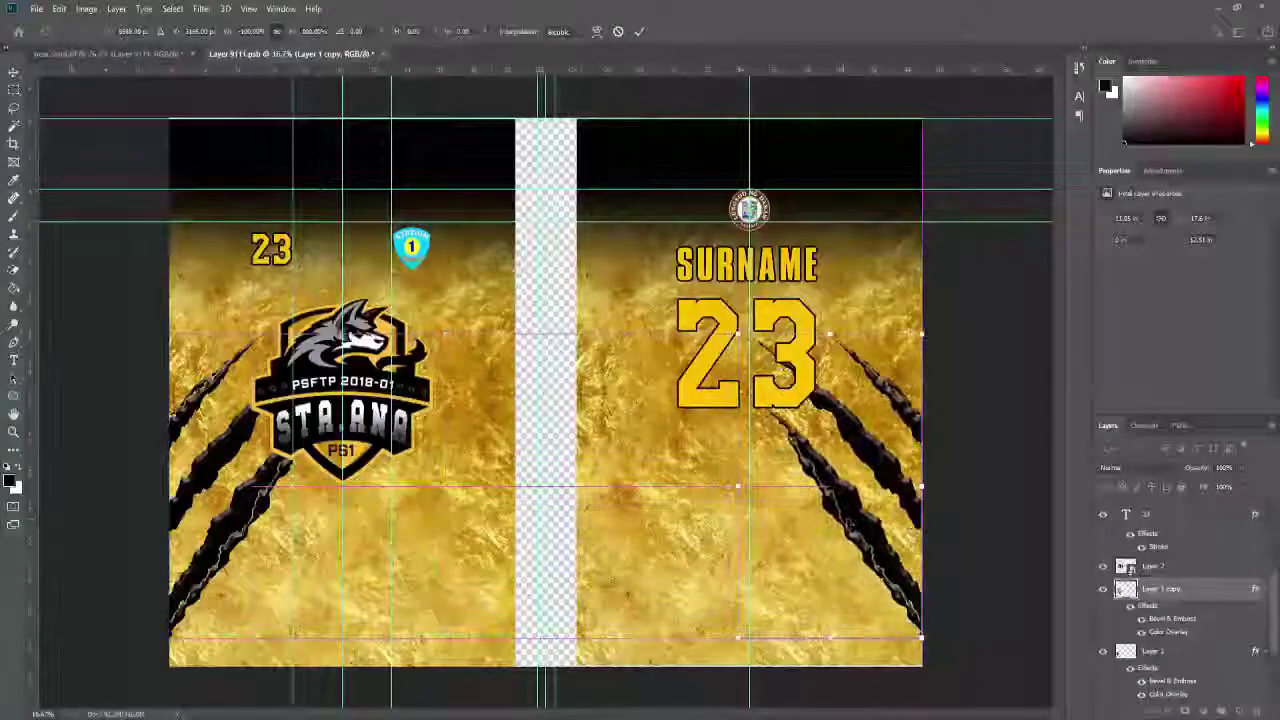
pyautogui.click(1006, 480)
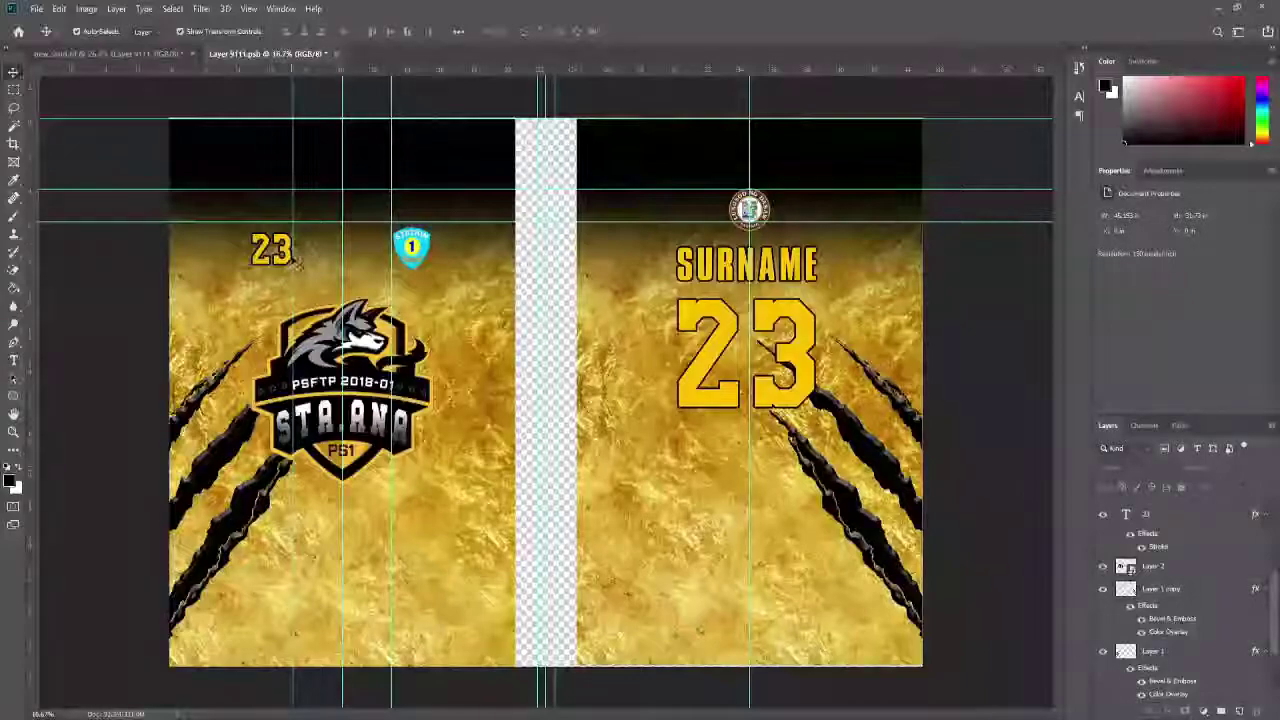
# Group the front panel's 23, Station 1 badge and wolf logo layers.
pyautogui.keyDown('ctrl'); pyautogui.click(412, 246); pyautogui.keyUp('ctrl')
pyautogui.keyDown('ctrl'); pyautogui.keyDown('shift'); pyautogui.click(272, 250); pyautogui.keyUp('shift'); pyautogui.keyUp('ctrl')
pyautogui.keyDown('ctrl'); pyautogui.keyDown('shift'); pyautogui.click(366, 340); pyautogui.keyUp('shift'); pyautogui.keyUp('ctrl')
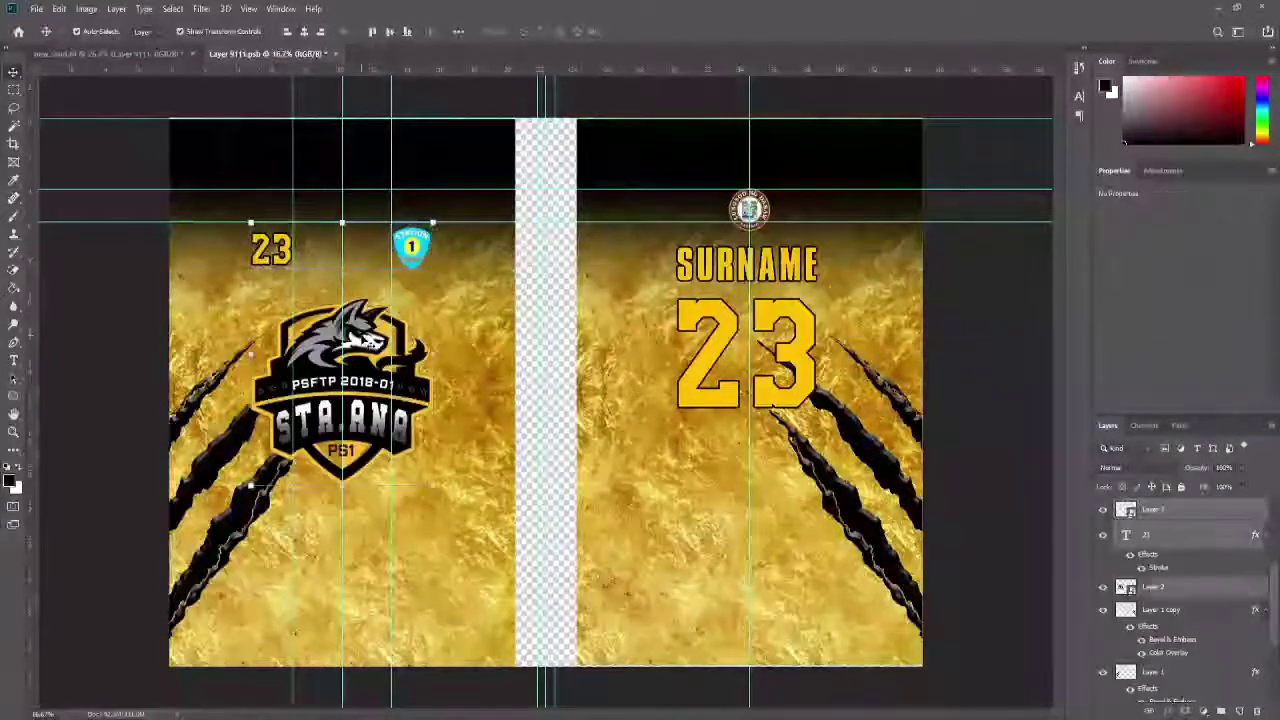
pyautogui.hotkey('ctrl', 'g')
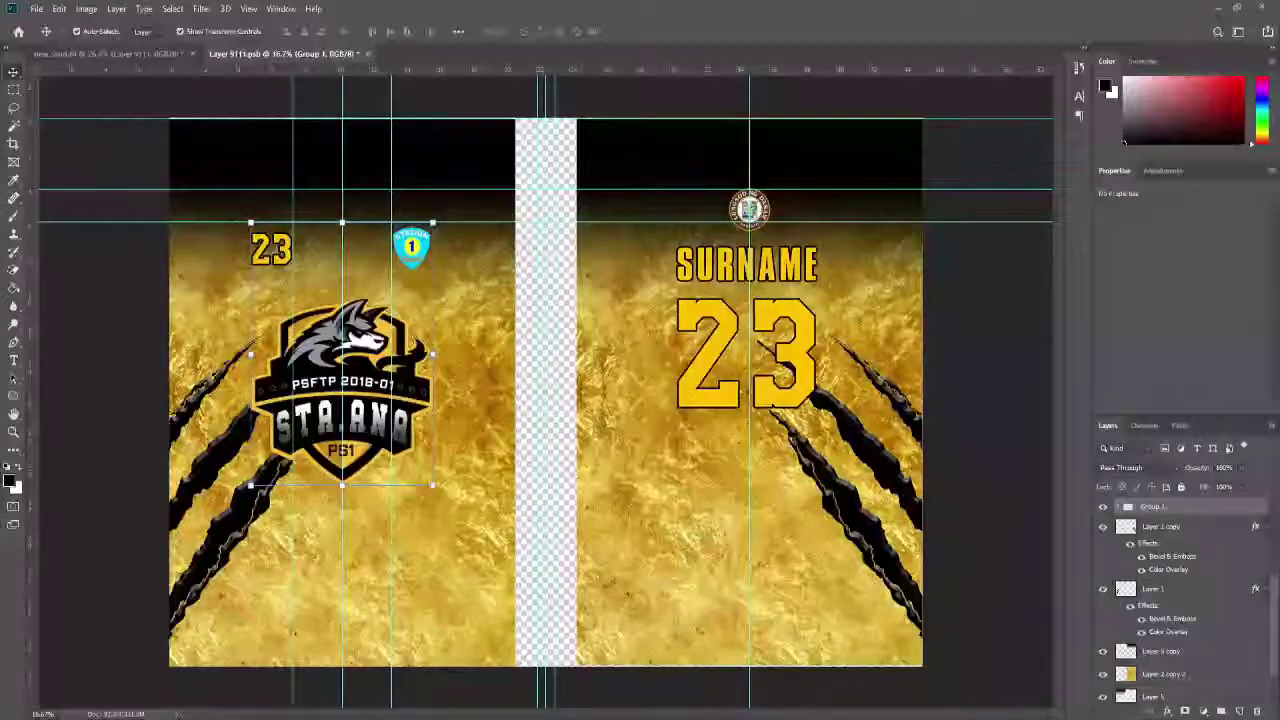
# Move the two vertical guides beside the front panel's centre line inward, keeping them equally spaced from it.
pyautogui.scroll(4, 304, 155)
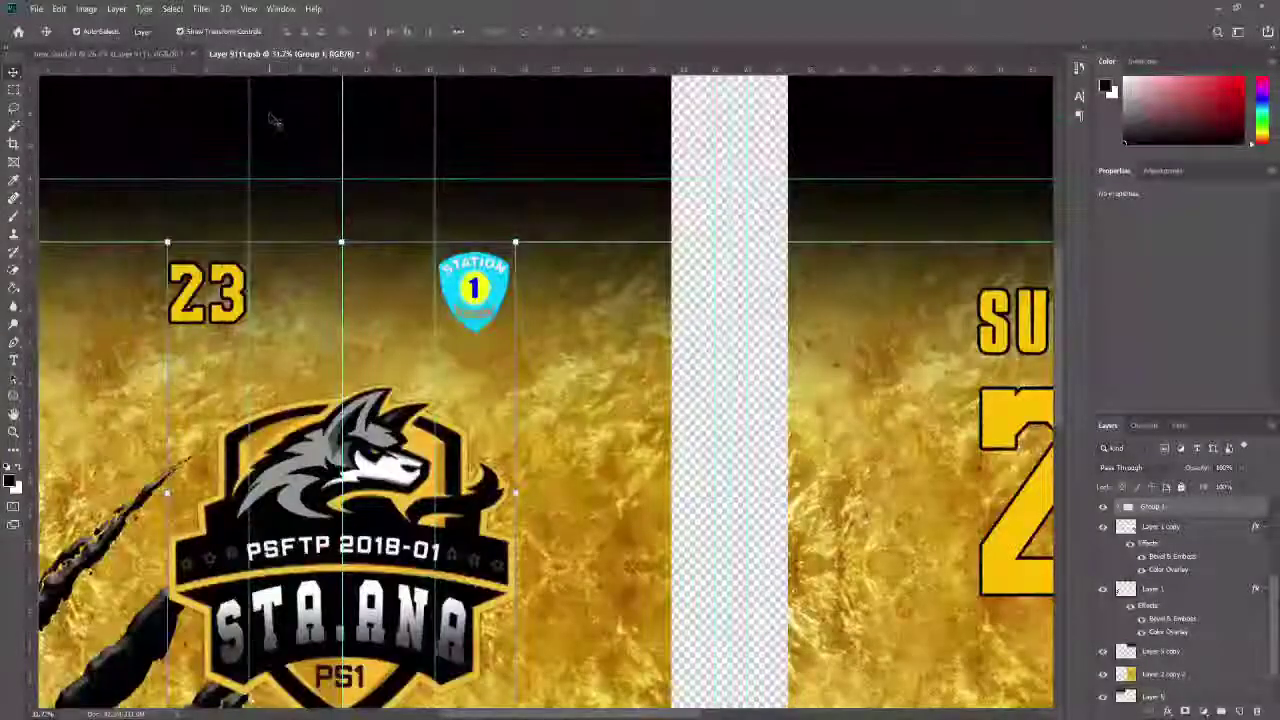
pyautogui.click(247, 111)
pyautogui.moveTo(34, 70); pyautogui.dragTo(342, 107)
pyautogui.moveTo(249, 105); pyautogui.dragTo(413, 104)
# Shift the Station 1 badge and the front 23 inward to the repositioned vertical guides.
pyautogui.moveTo(474, 290); pyautogui.dragTo(453, 290)
pyautogui.doubleClick(210, 305)
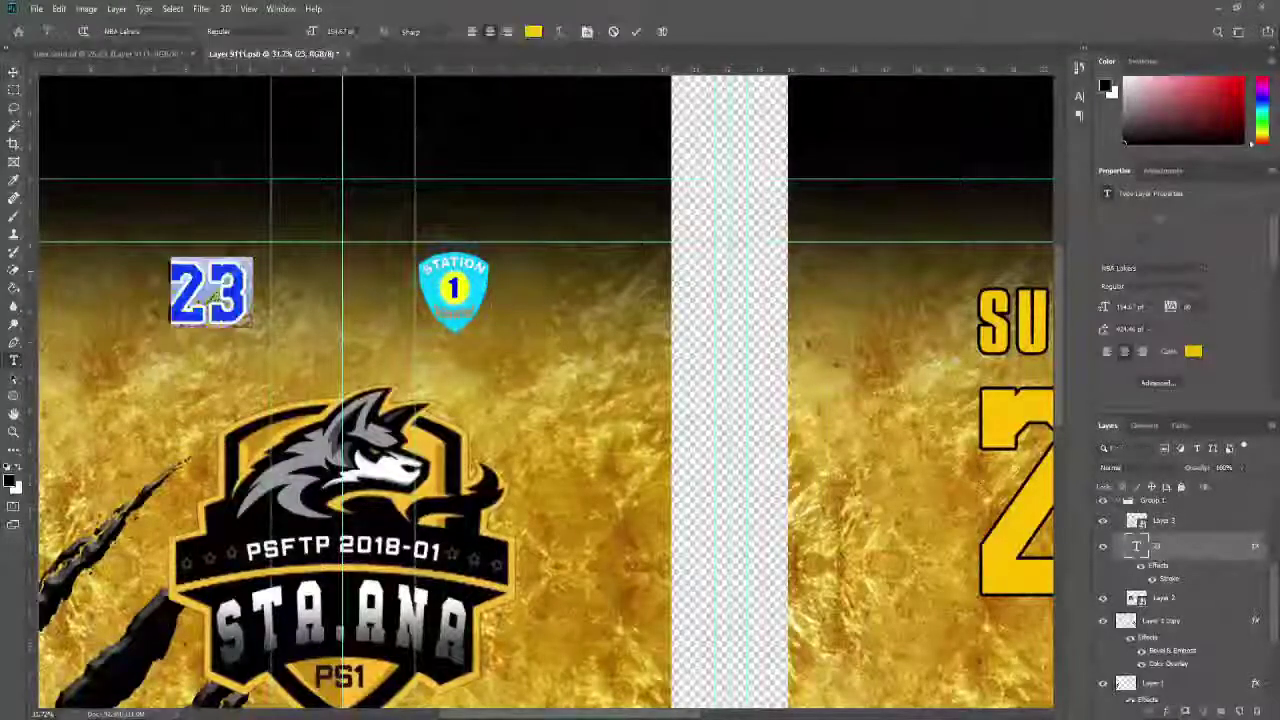
pyautogui.press('BackSpace')
pyautogui.hotkey('ctrl', 'Return')
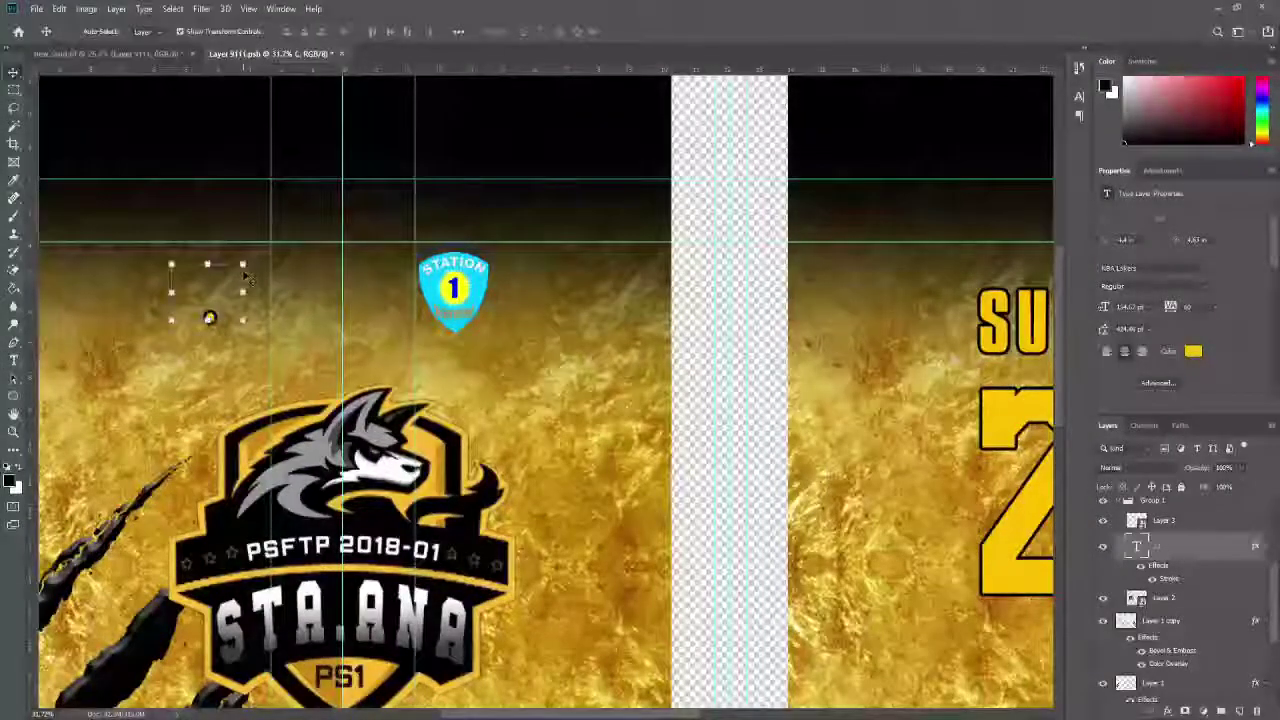
pyautogui.hotkey('ctrl', 'z')
pyautogui.moveTo(232, 275); pyautogui.dragTo(259, 275)
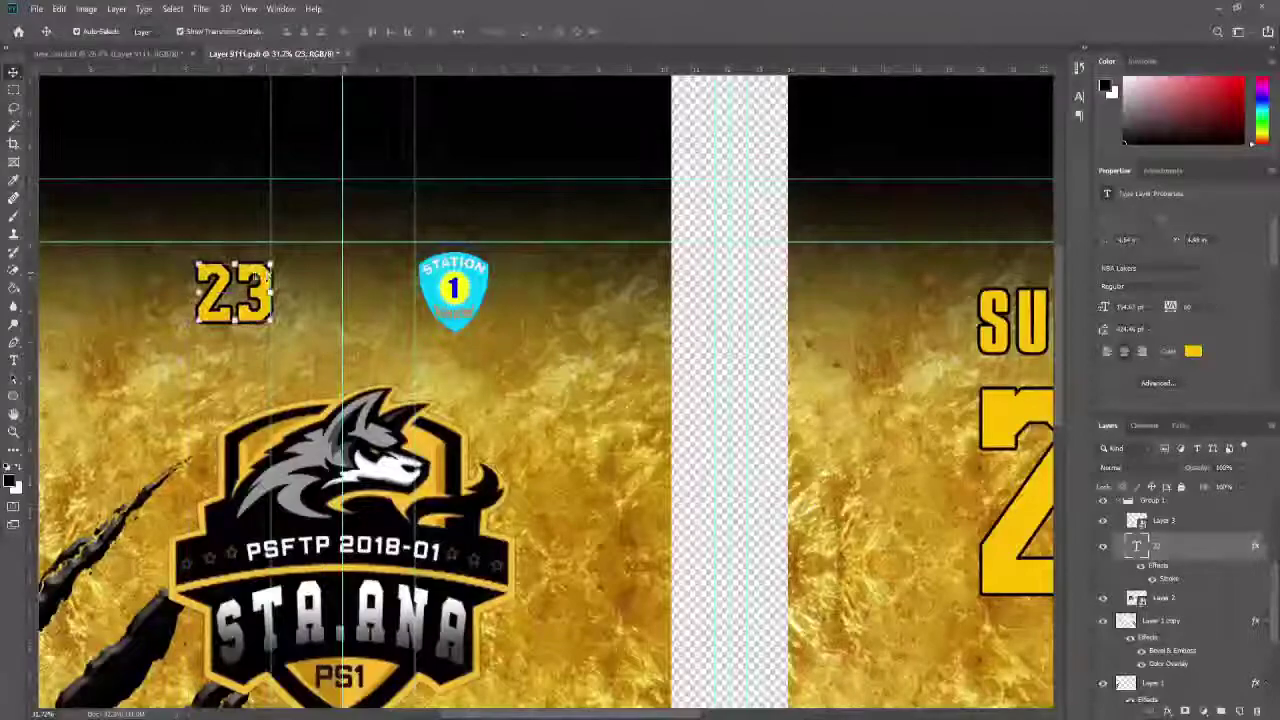
# Add an Outer Glow effect to the Station 1 badge on the front panel.
pyautogui.click(456, 291)
pyautogui.doubleClick(1191, 522)
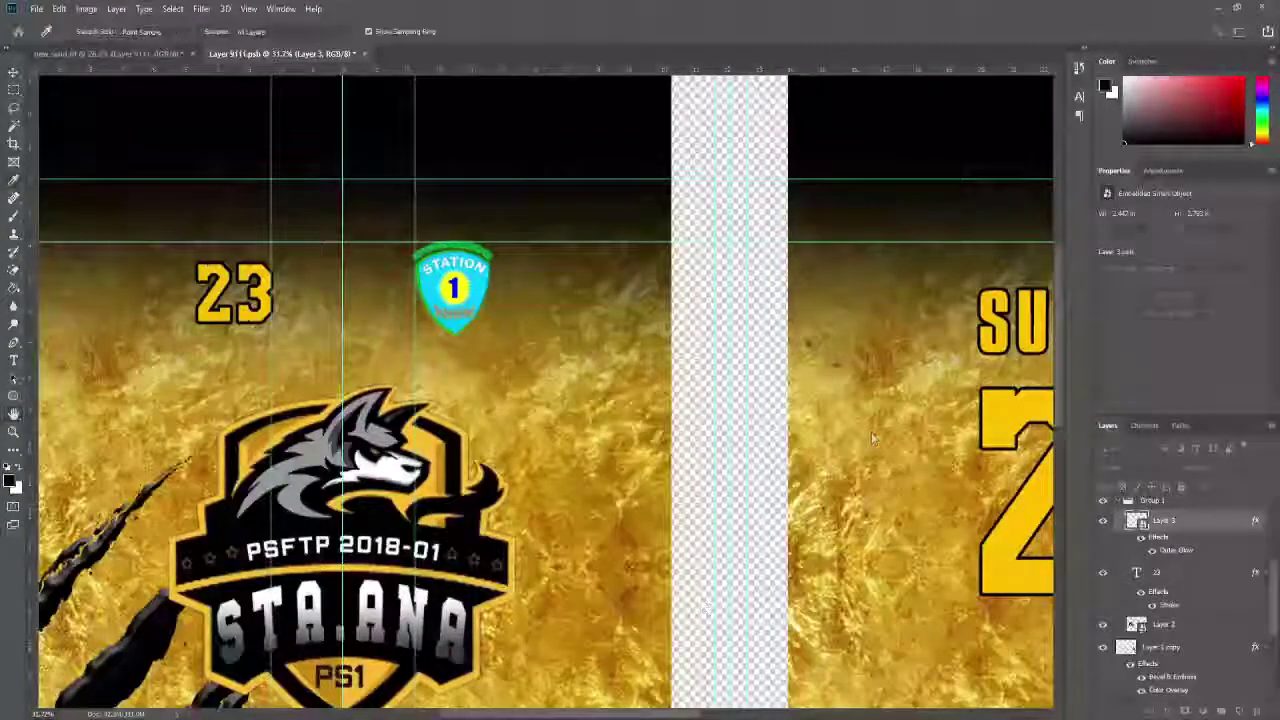
pyautogui.press('v')
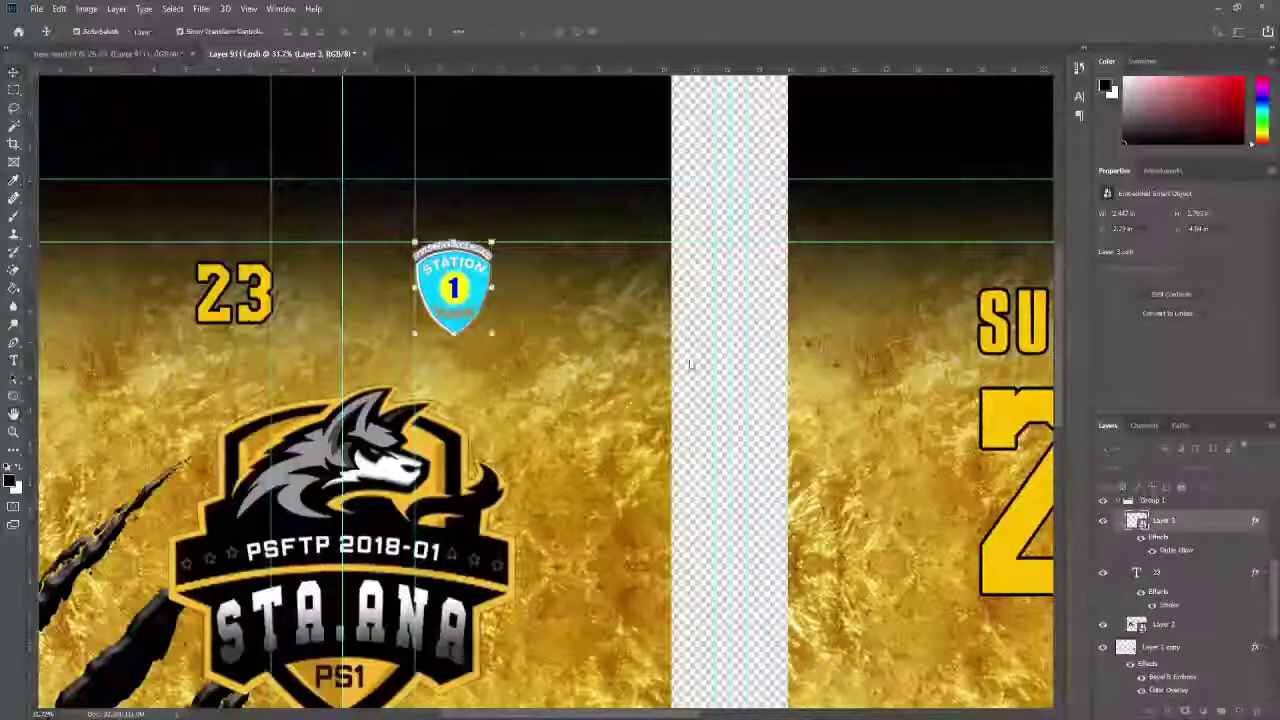
# Save and close the smart object so the mockup takes the revised claw marks, badge and number, and deselect the layer.
pyautogui.click(730, 323)
pyautogui.hotkey('ctrl', 's')
pyautogui.scroll(-6, 476, 315)
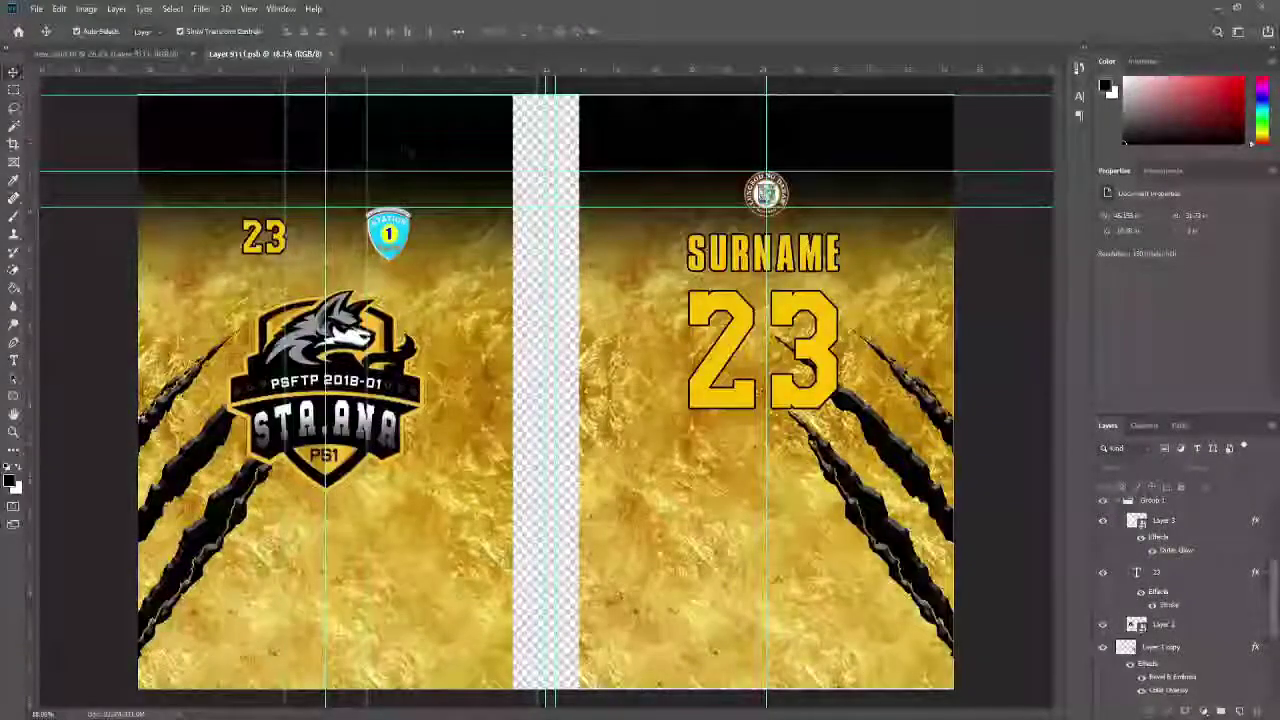
pyautogui.hotkey('ctrl', 'w')
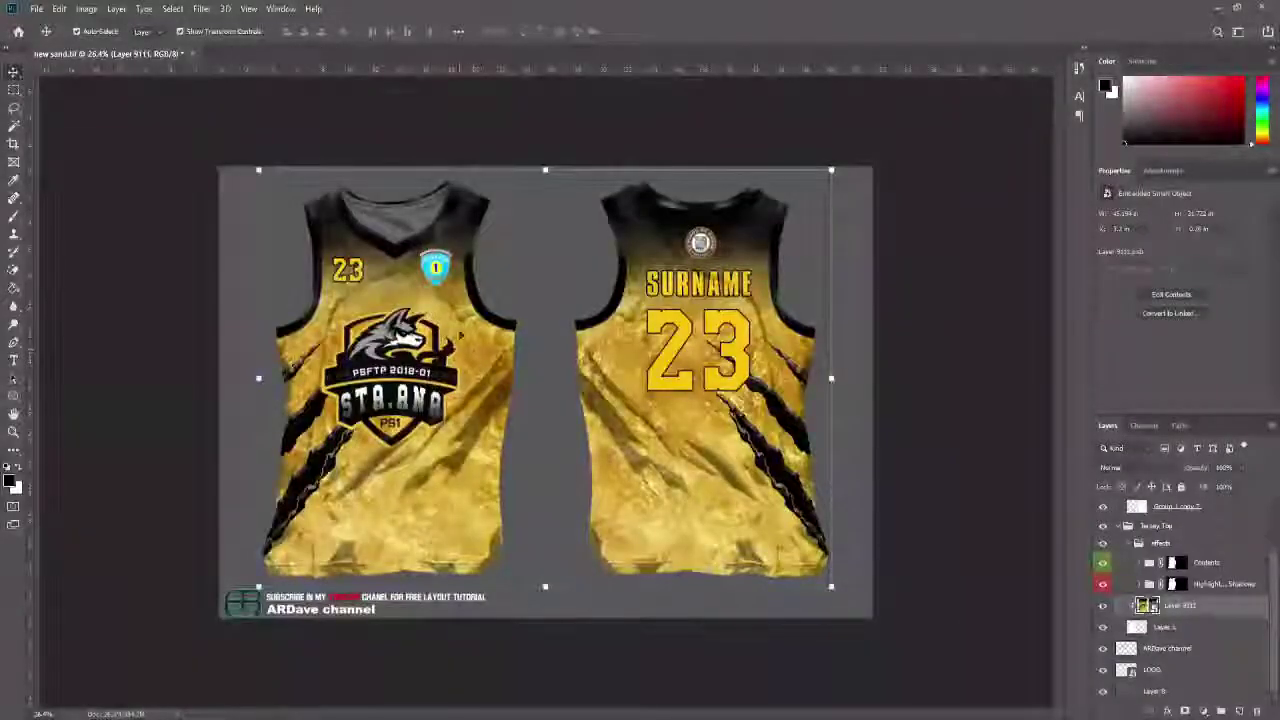
pyautogui.click(938, 376)
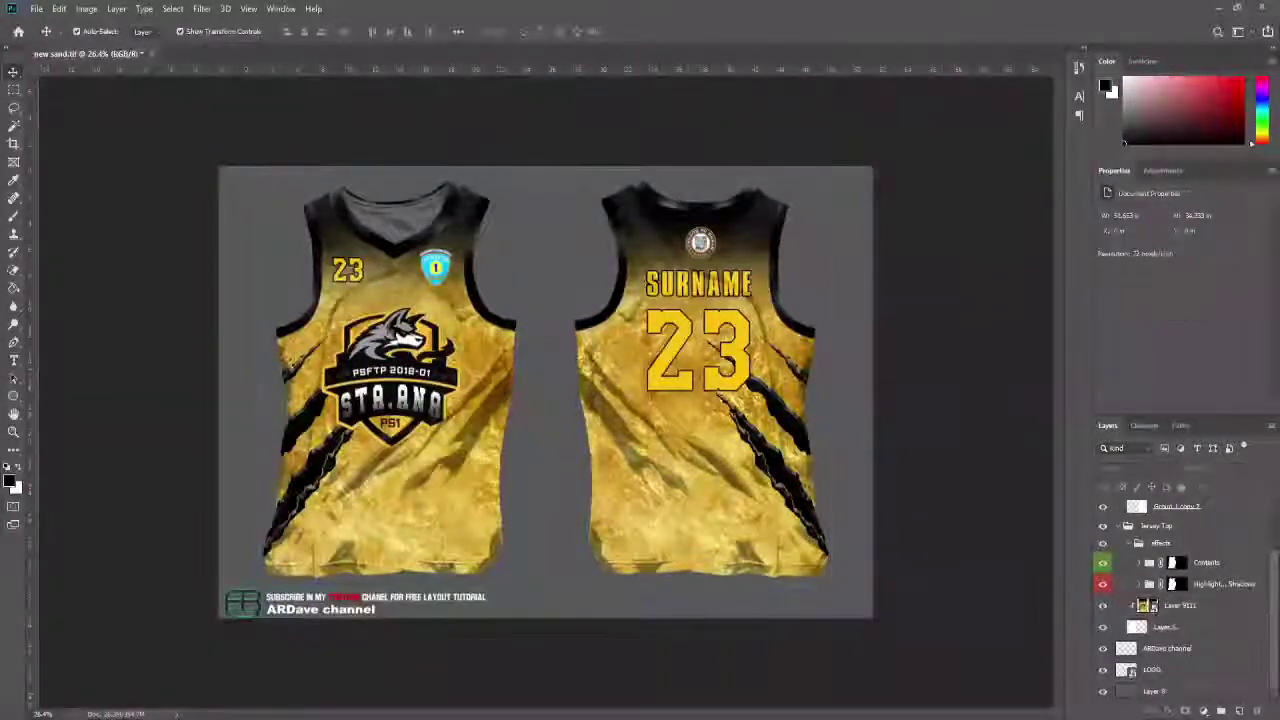